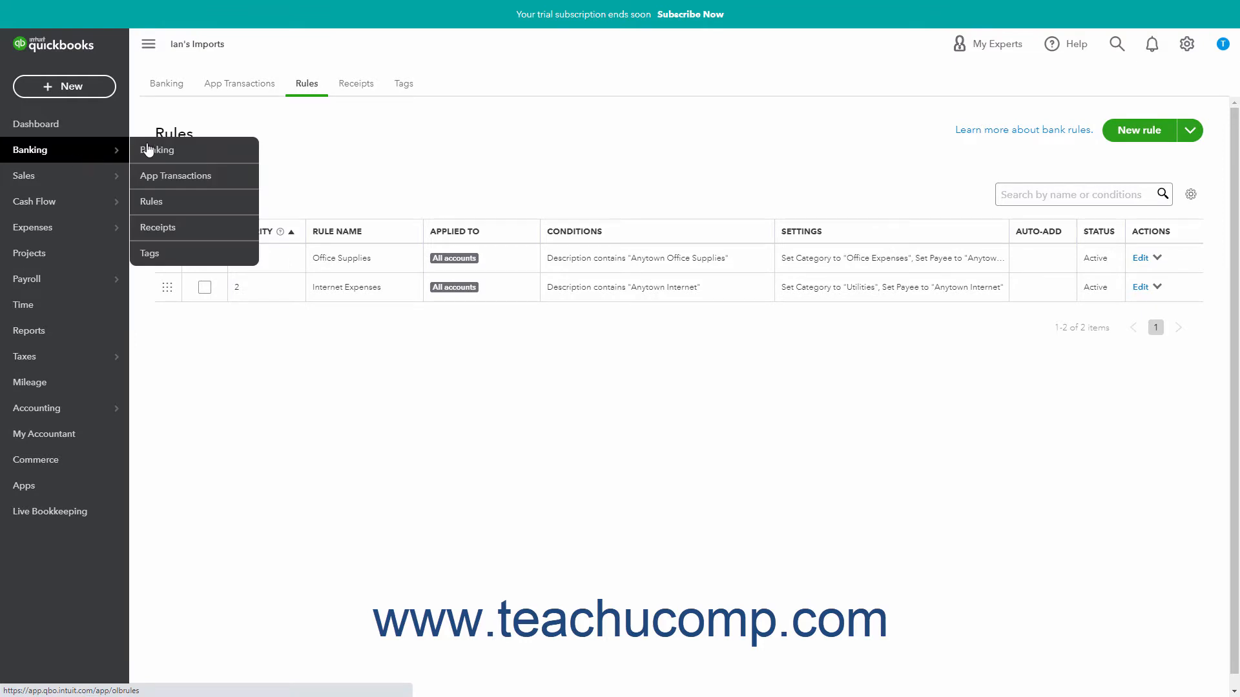
Step: Move the Internet Expenses bank rule above Office Supplies so it has priority 1
click(316, 87)
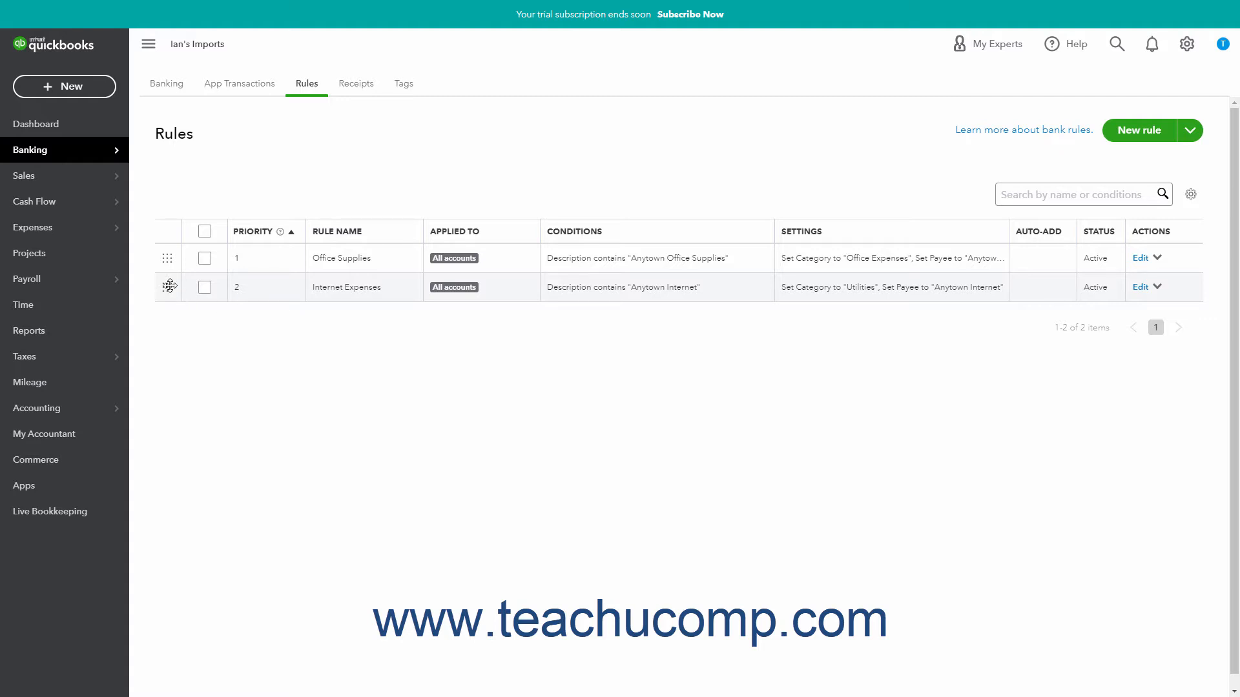
drag(169, 285, 172, 256)
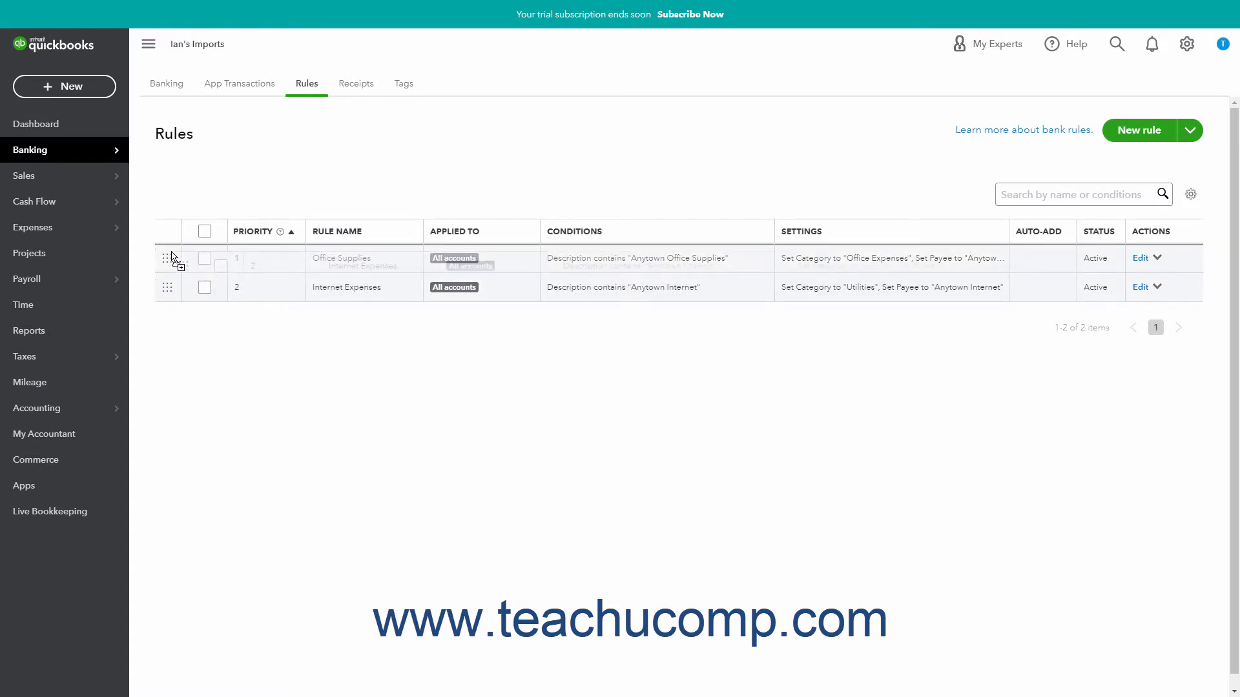
drag(172, 256, 171, 253)
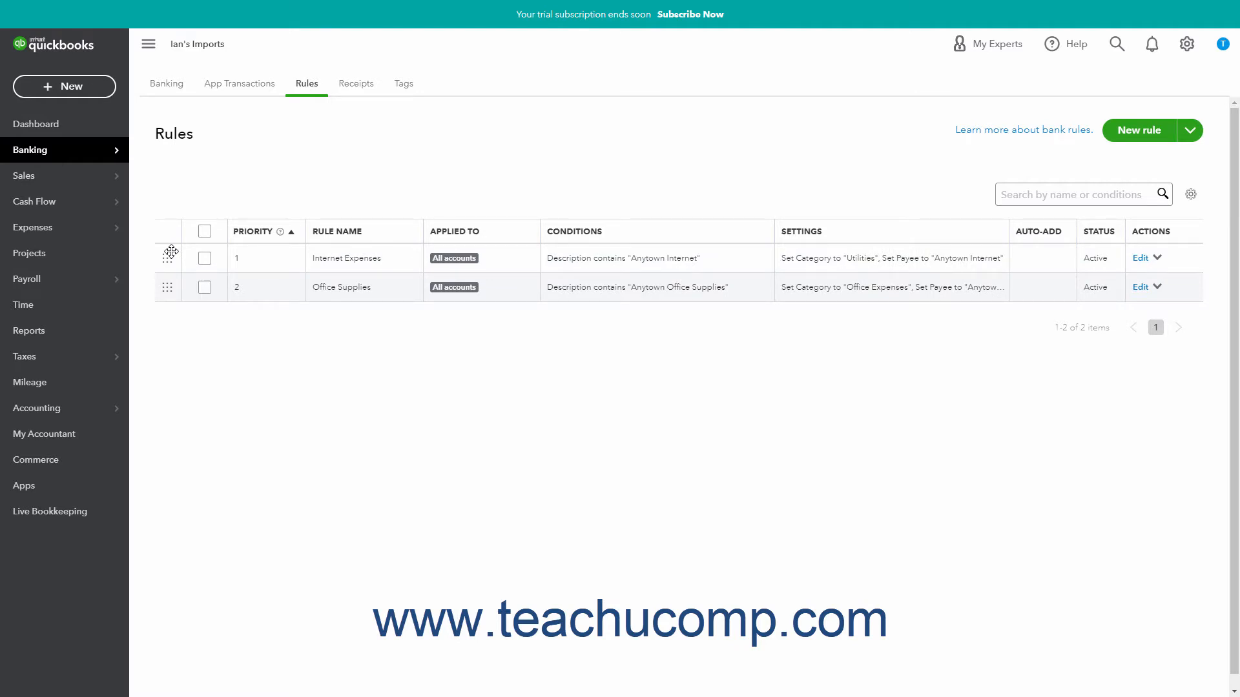
Step: Create a new bank rule named Anytown Electric that applies to Money out transactions in all bank accounts
click(1127, 140)
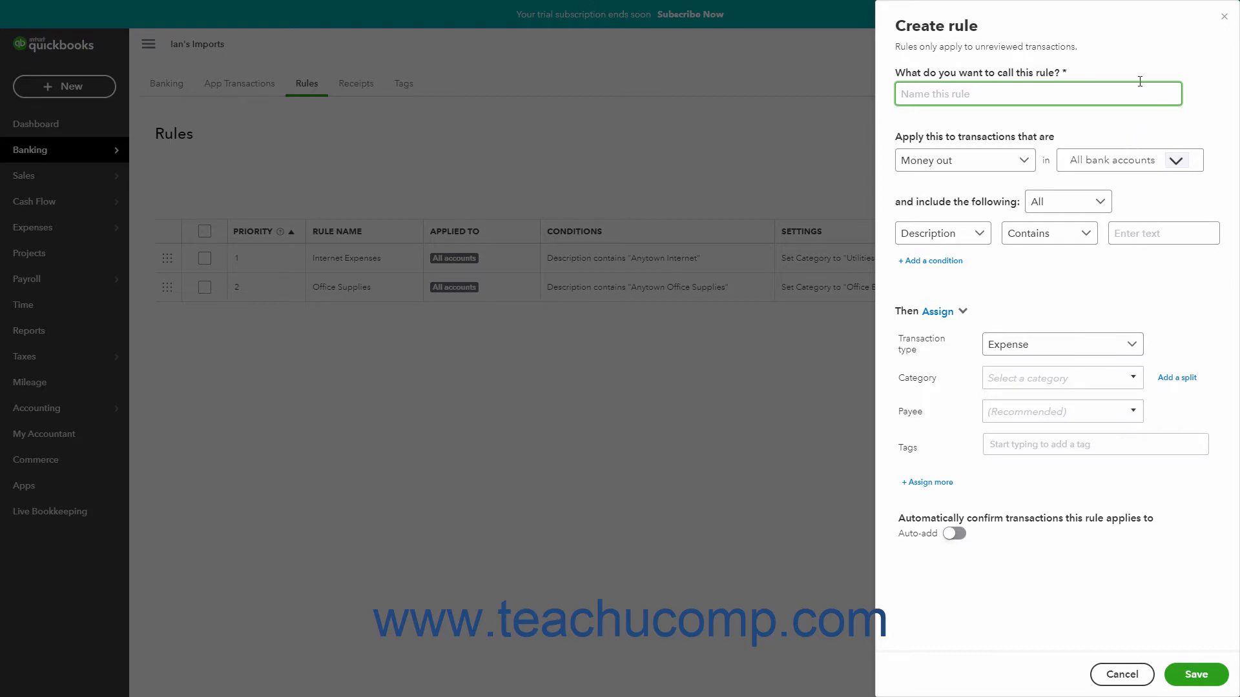
click(1096, 96)
text(Anytown Electric)
click(1032, 161)
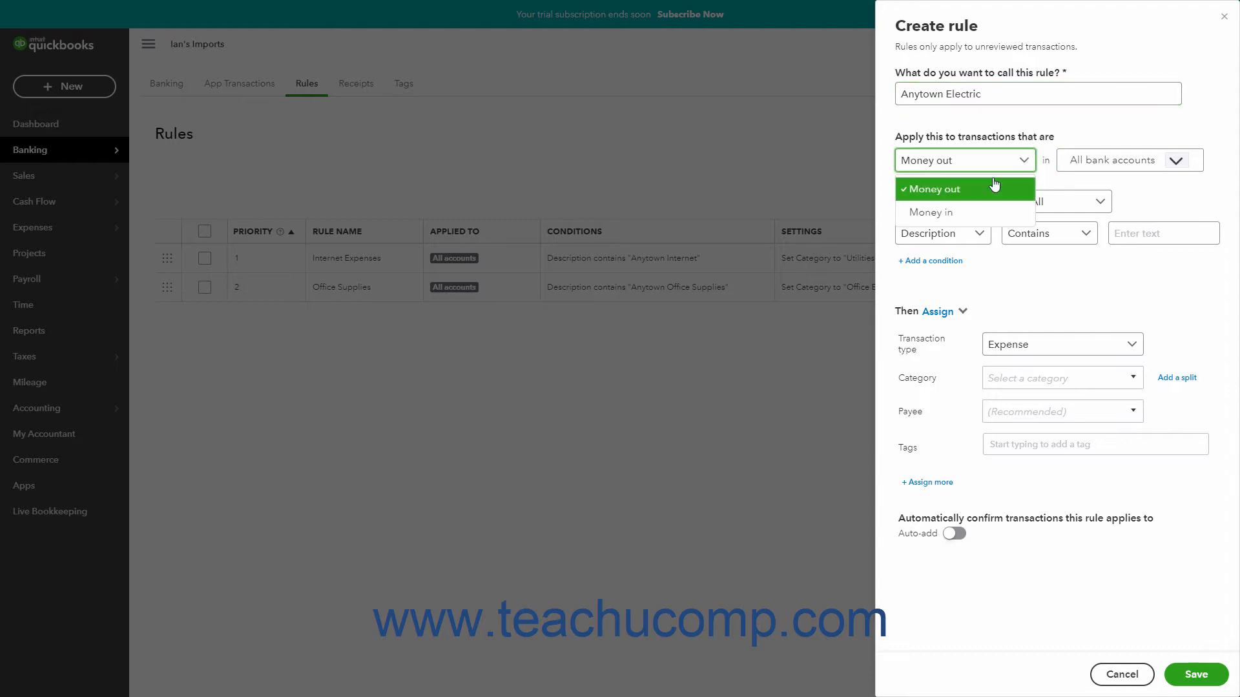
click(994, 188)
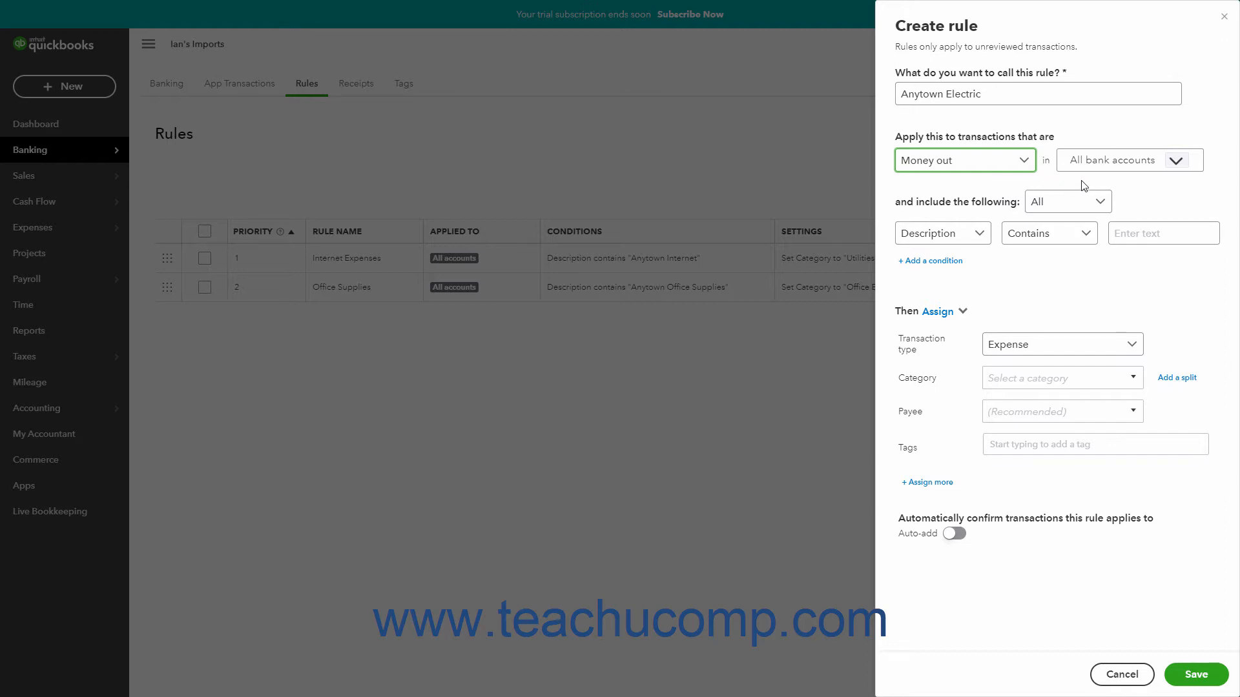
click(1170, 163)
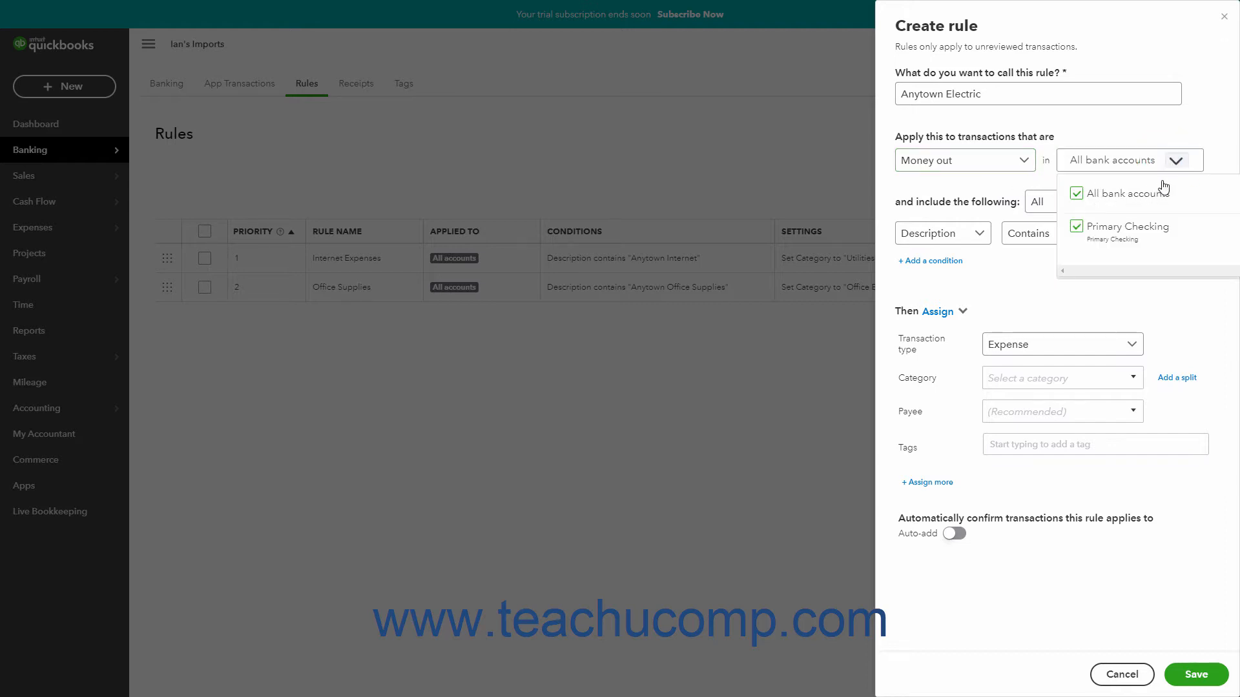
click(1175, 161)
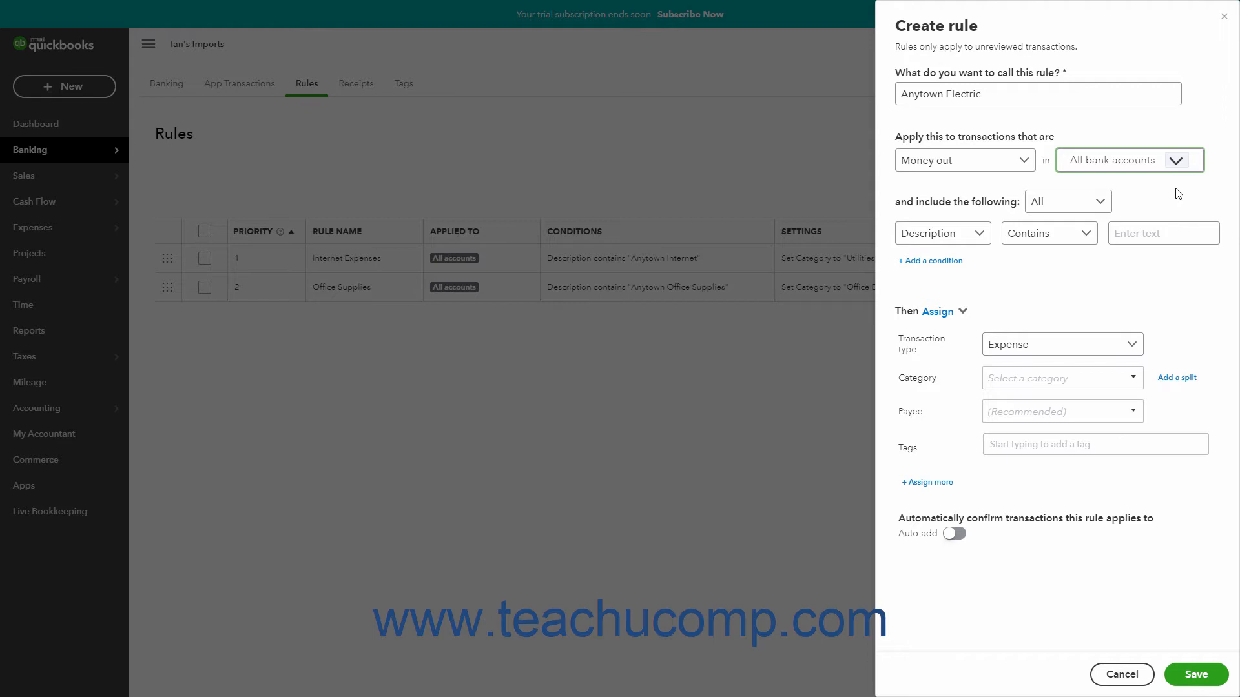
Step: Make the rule require all conditions, with the condition Description Contains "Anytown Electric"
click(1103, 202)
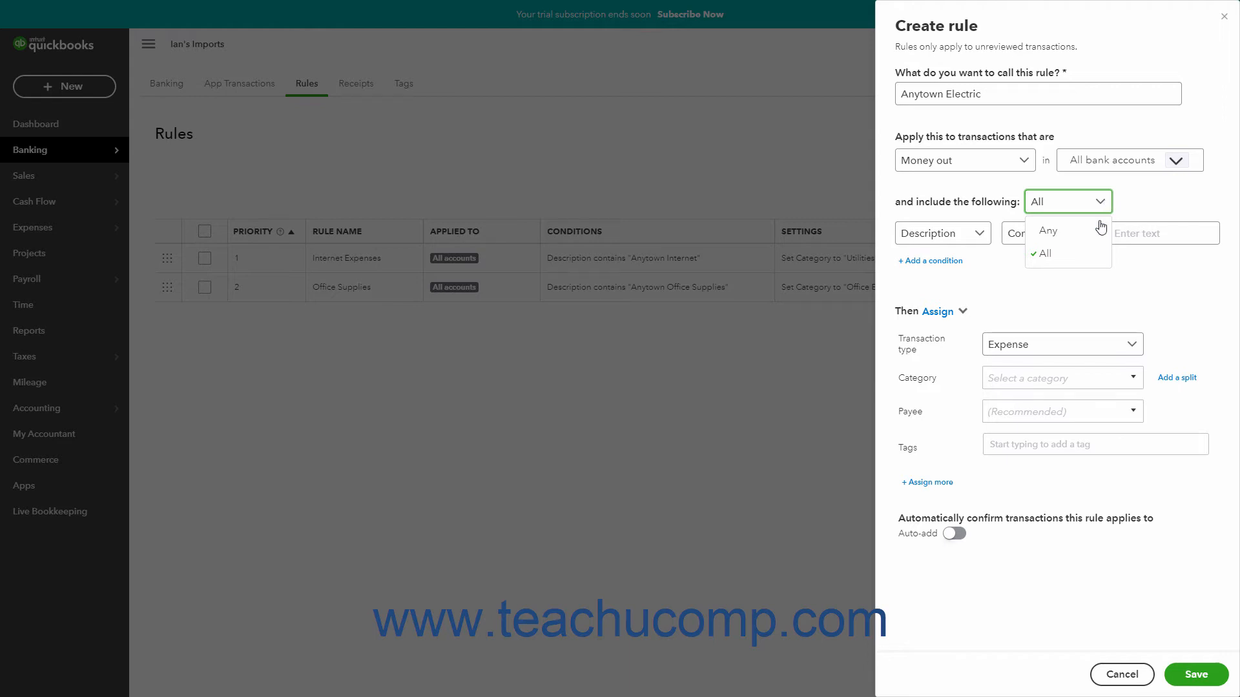
click(1090, 252)
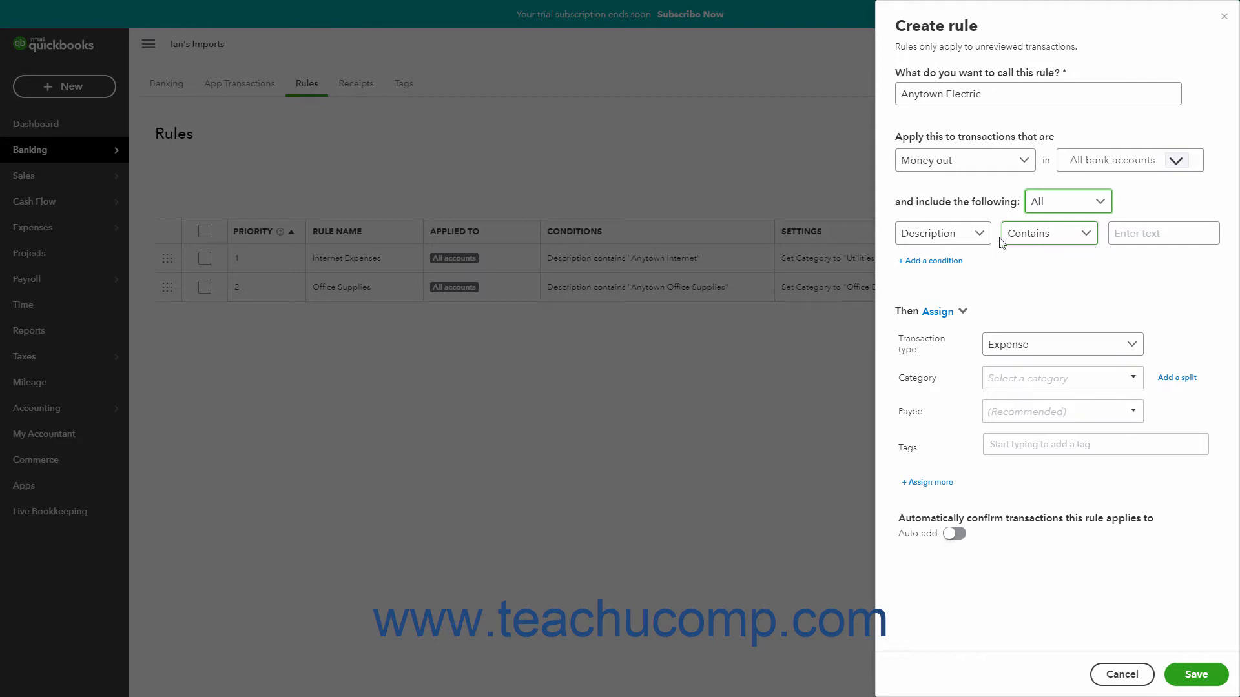
click(979, 234)
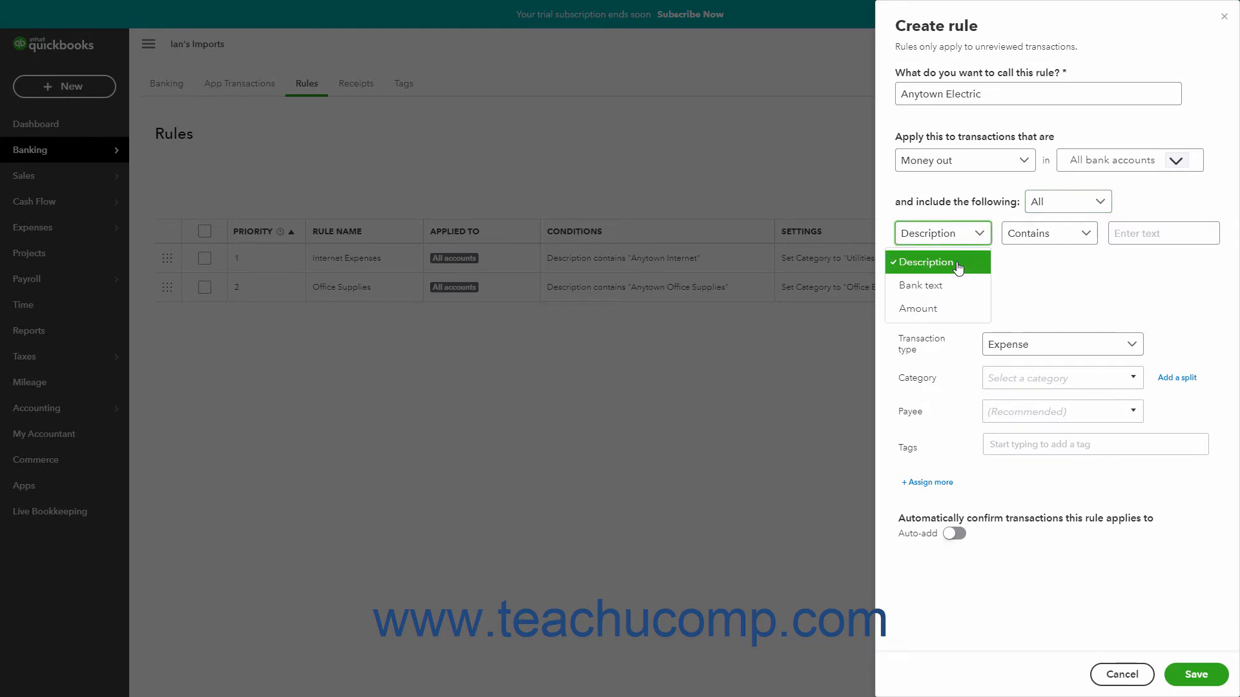
click(958, 267)
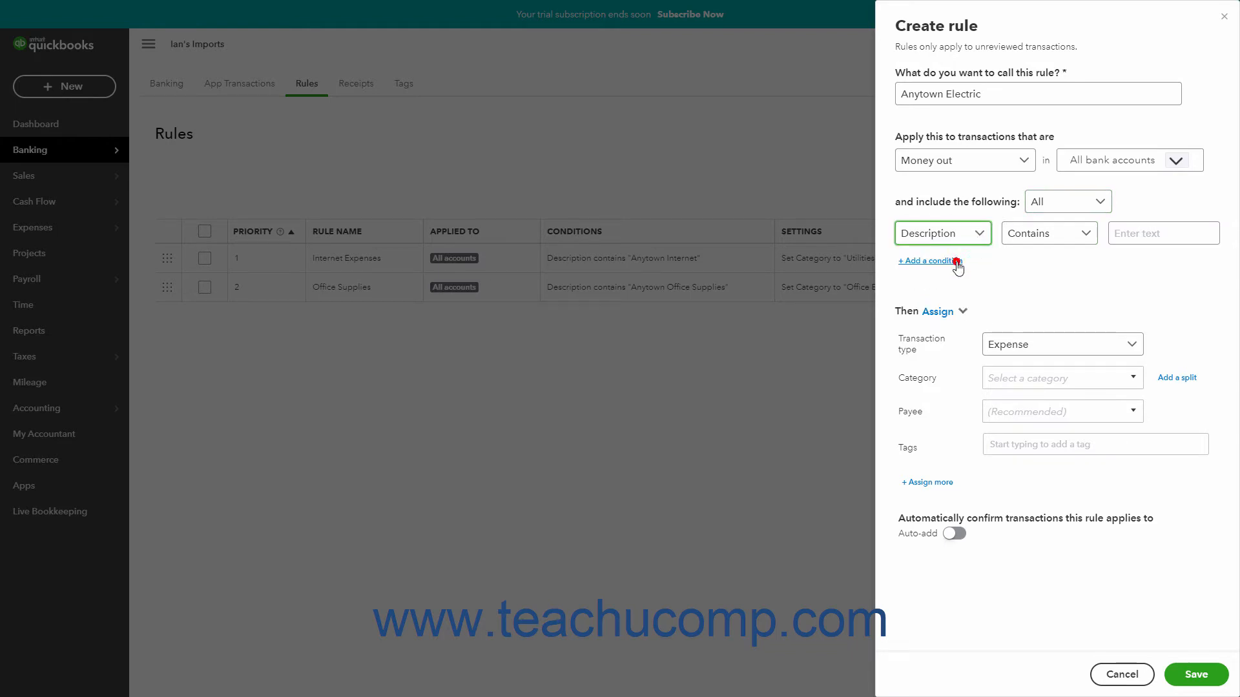
click(1085, 235)
click(1054, 259)
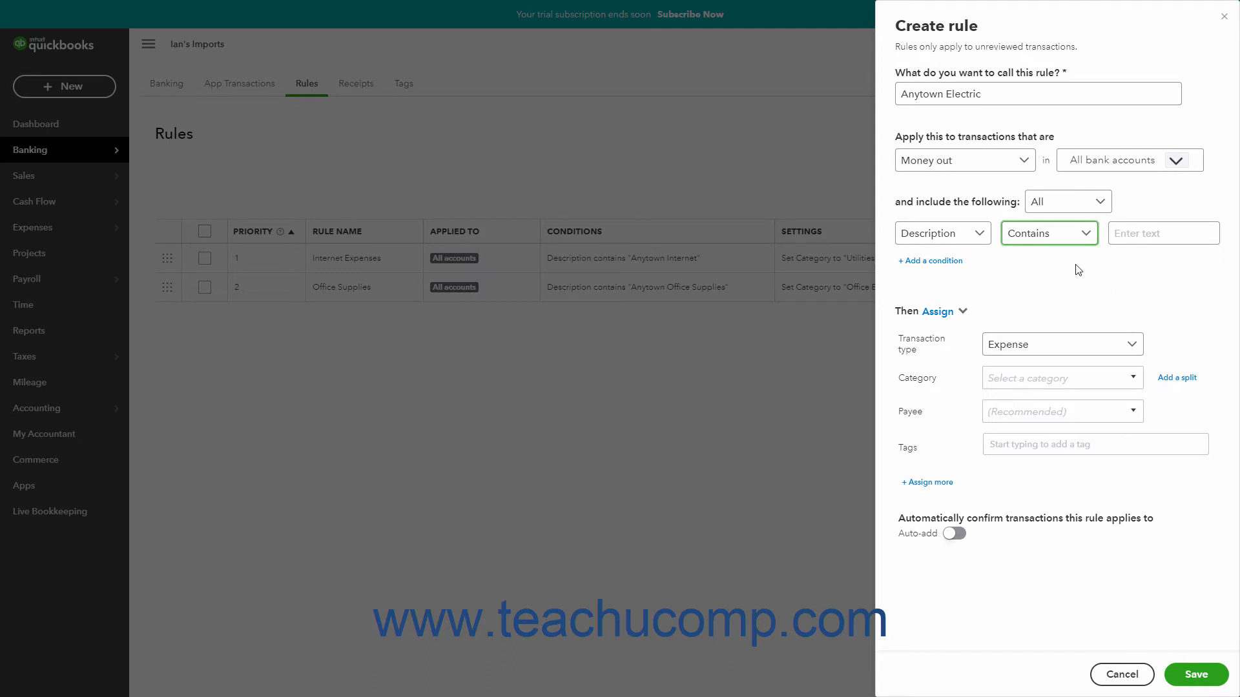
click(1143, 233)
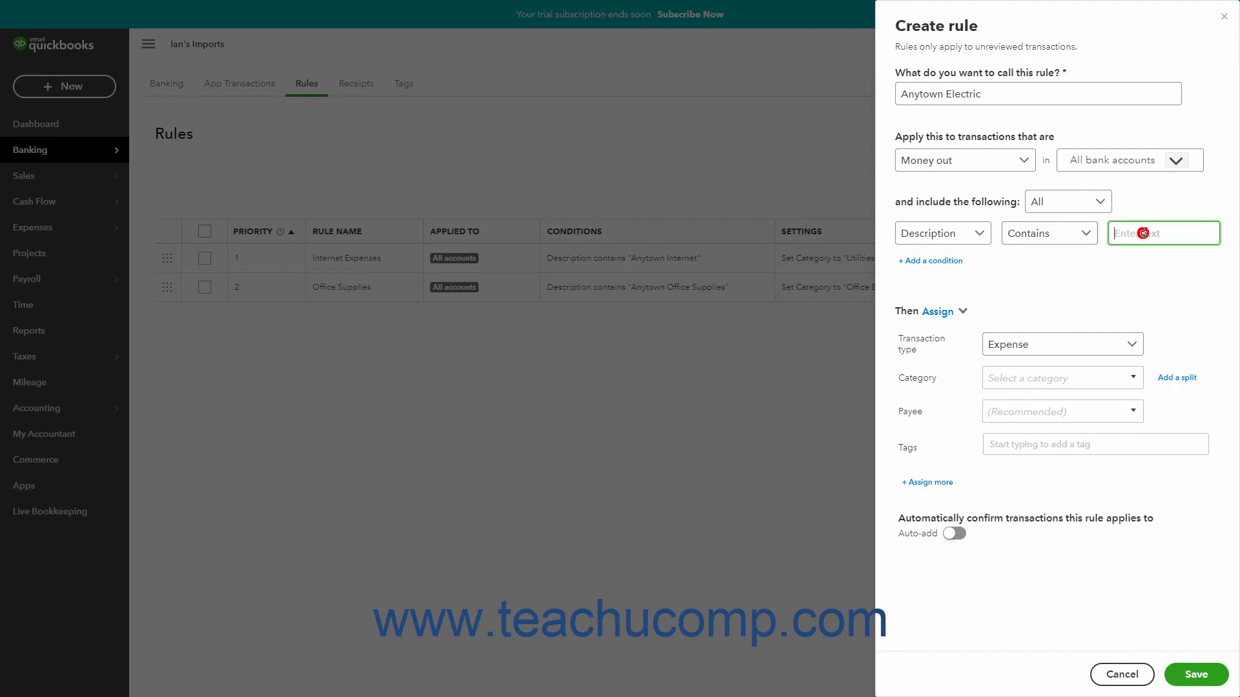
text(Anytown Electric)
click(950, 263)
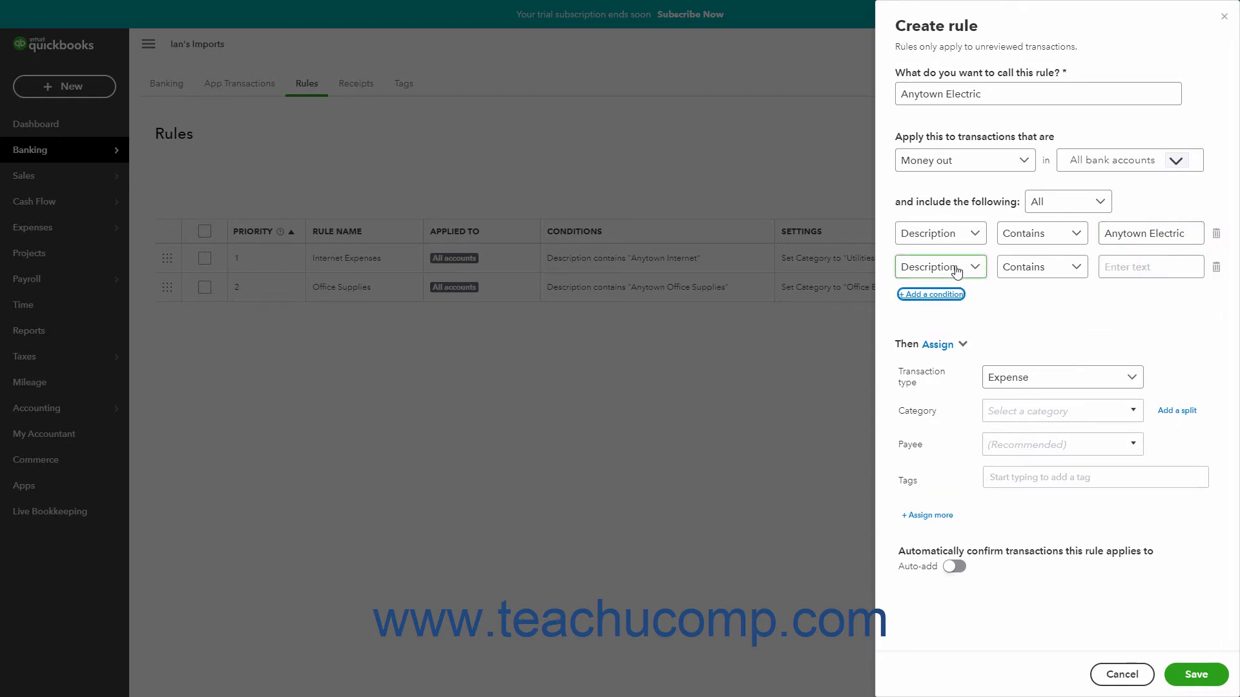
click(1215, 268)
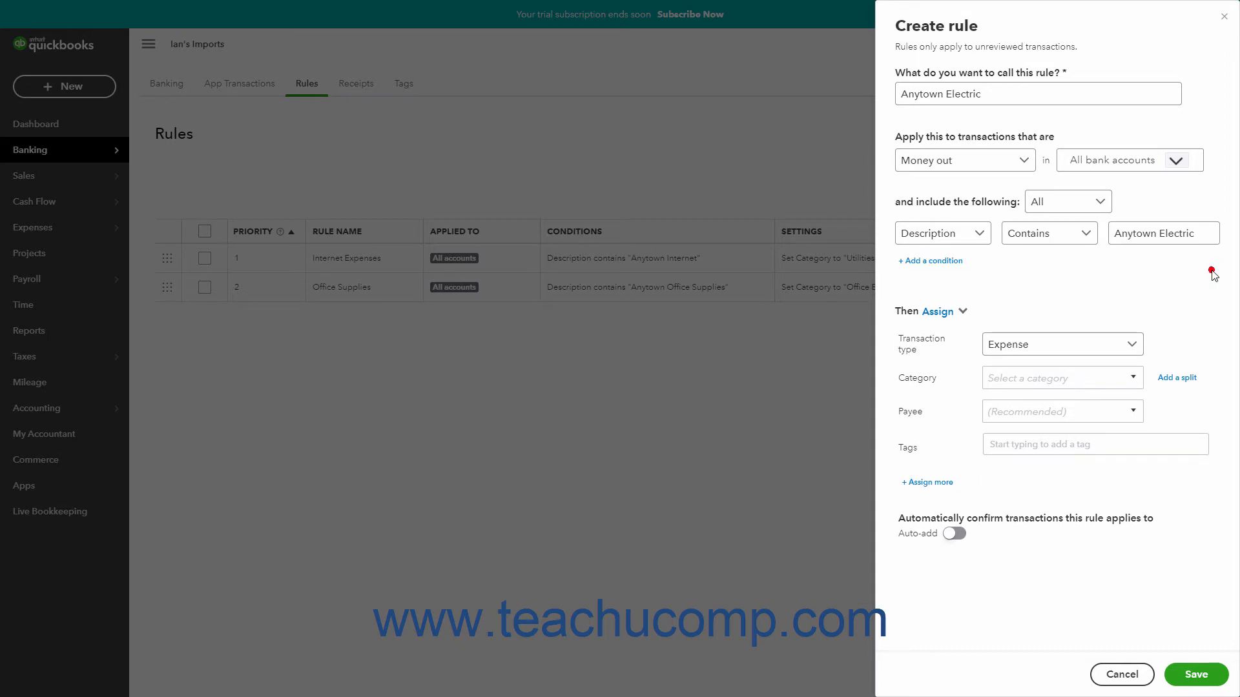
click(963, 312)
click(955, 353)
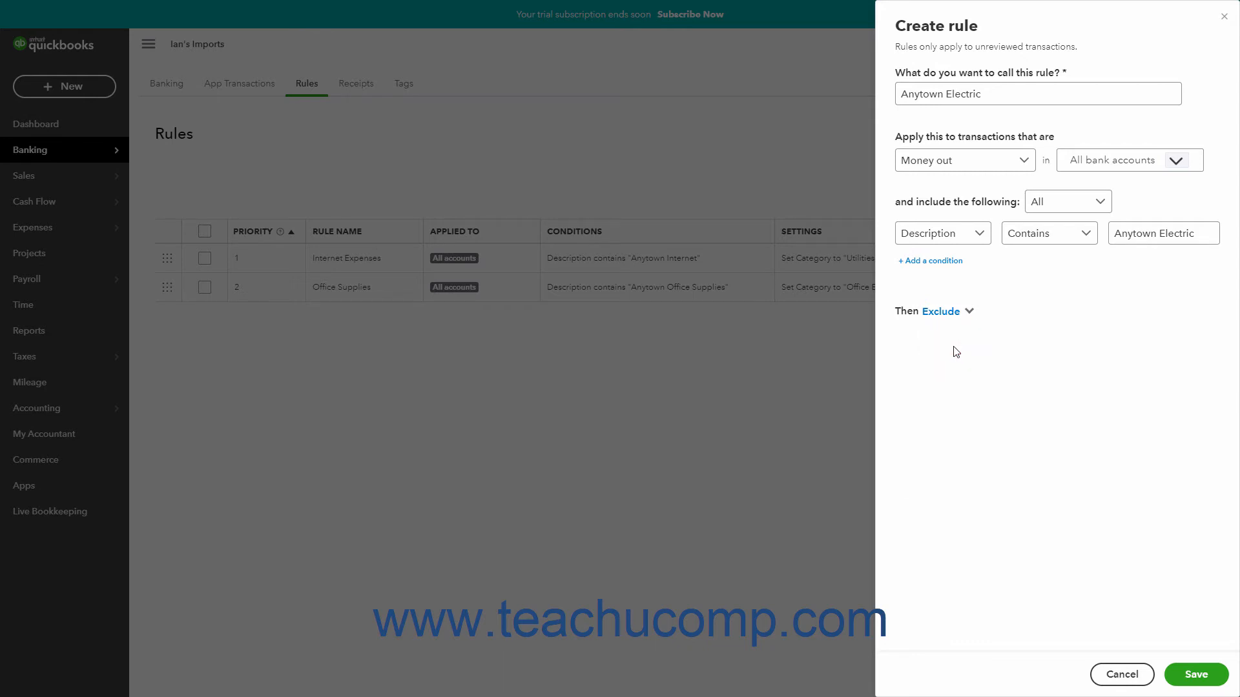
click(969, 312)
click(955, 334)
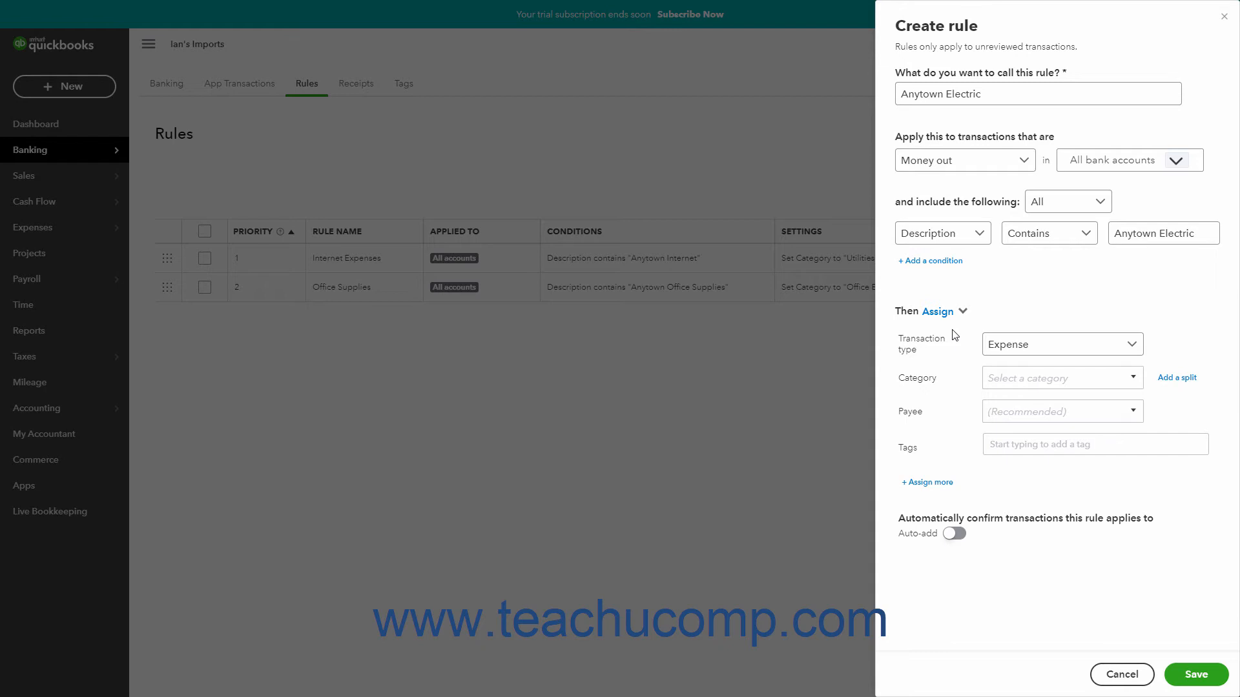
Step: Assign the transaction type Expense, the category Utilities and the payee Anytown Electric to matching transactions
click(1131, 349)
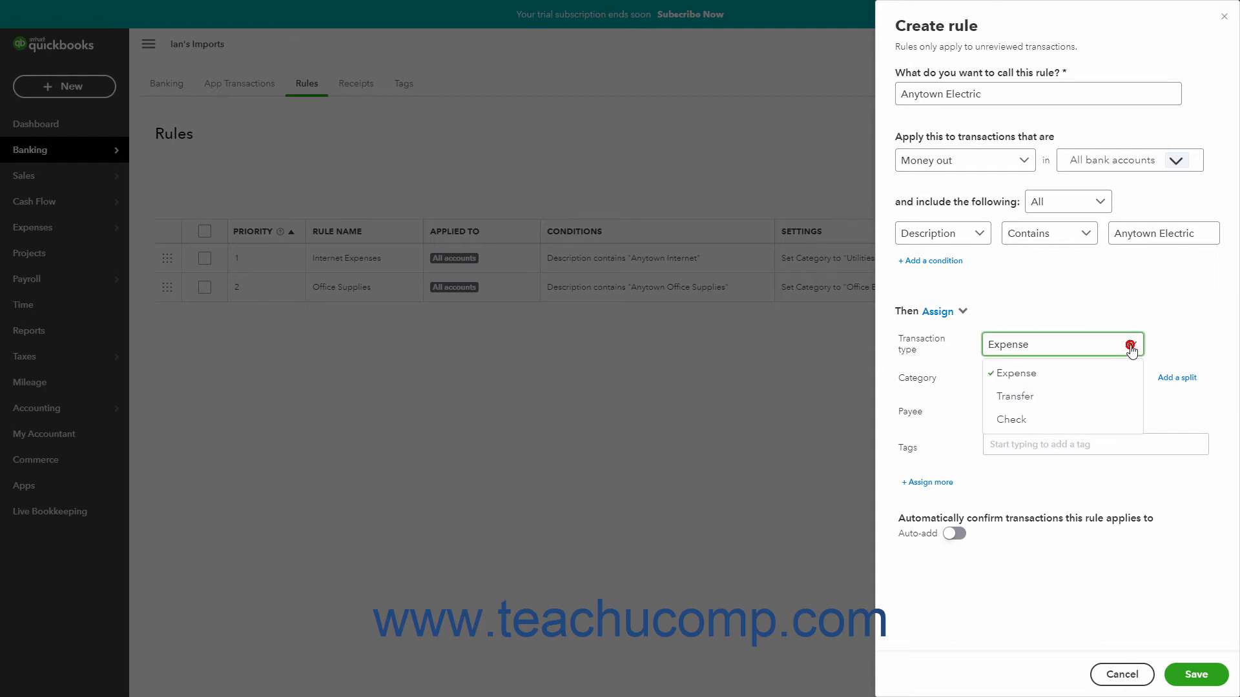
click(1092, 376)
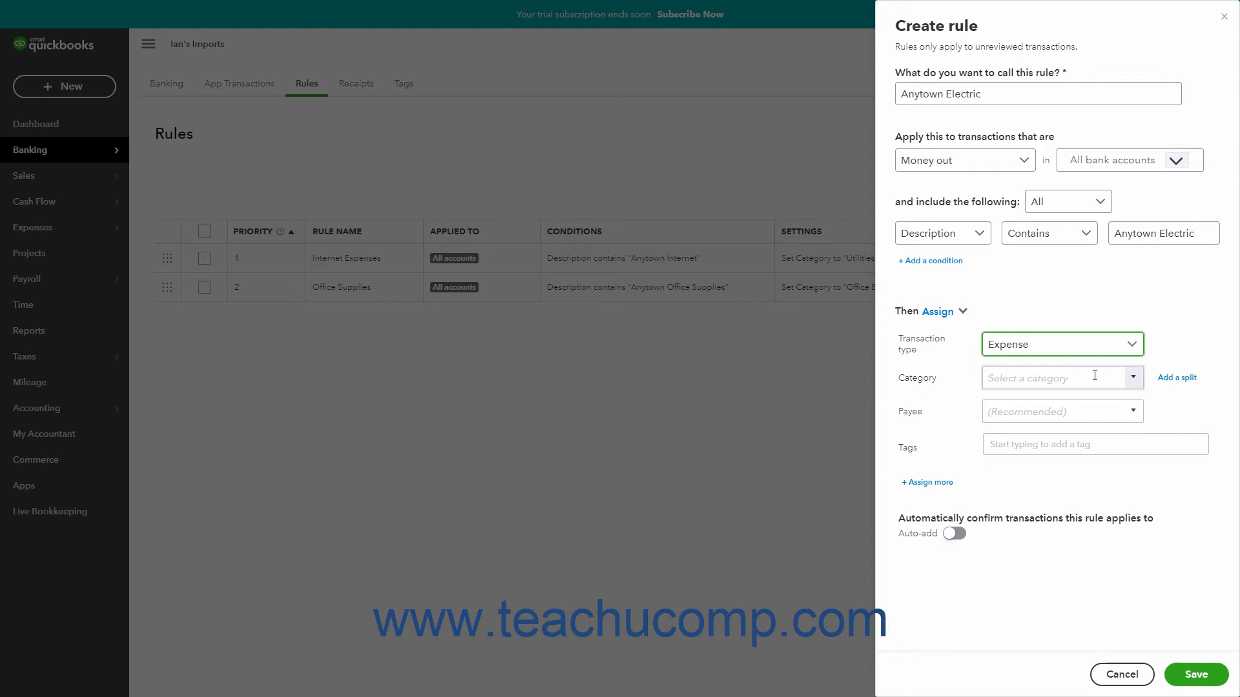
click(1134, 385)
click(1134, 385)
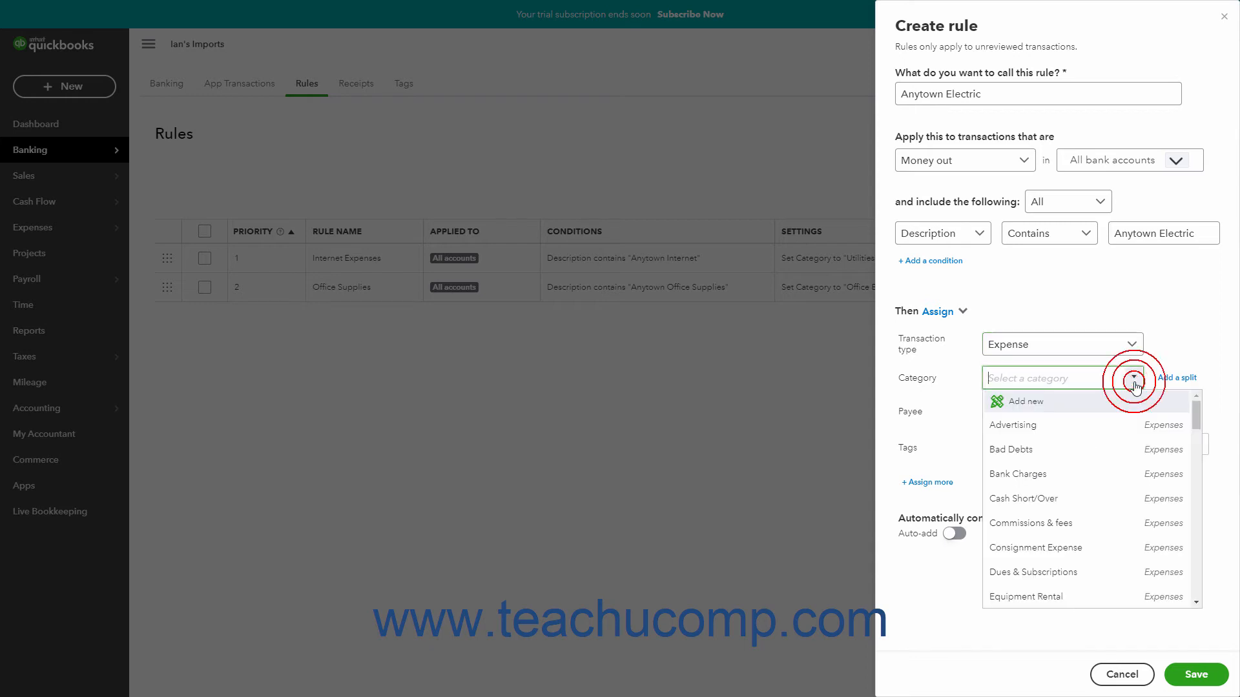
scroll(1033, 504, down, 5)
click(1049, 533)
click(1134, 413)
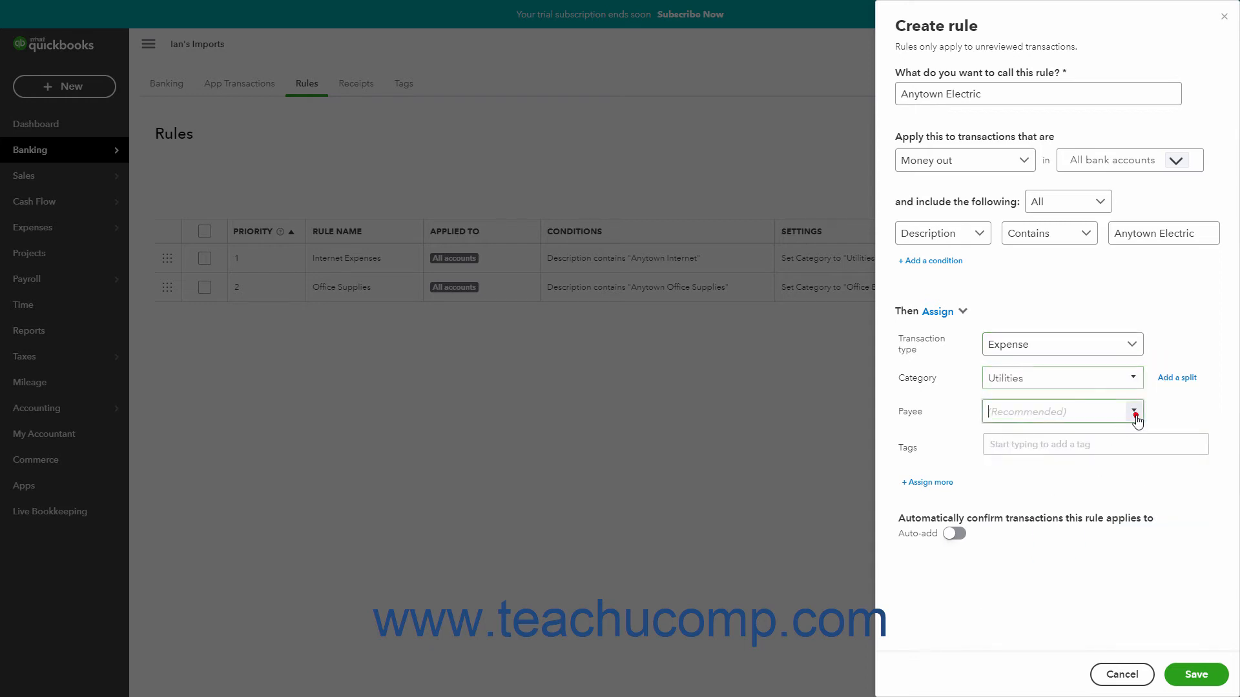
click(1100, 460)
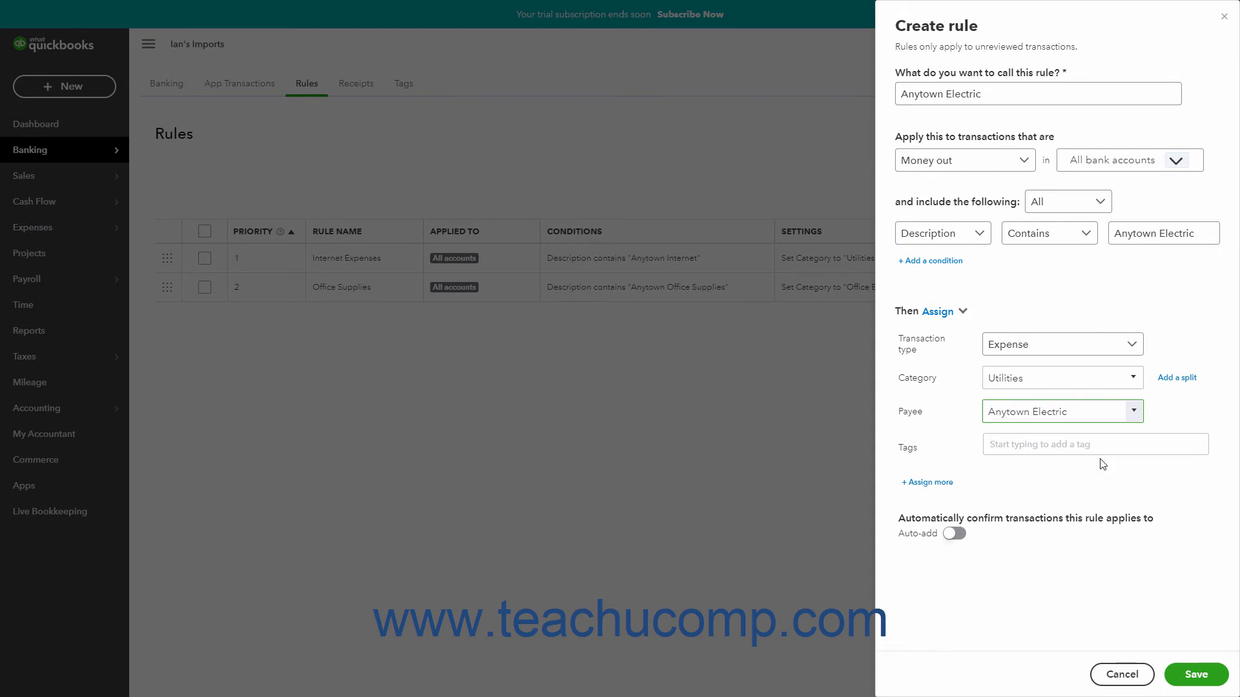
click(1169, 382)
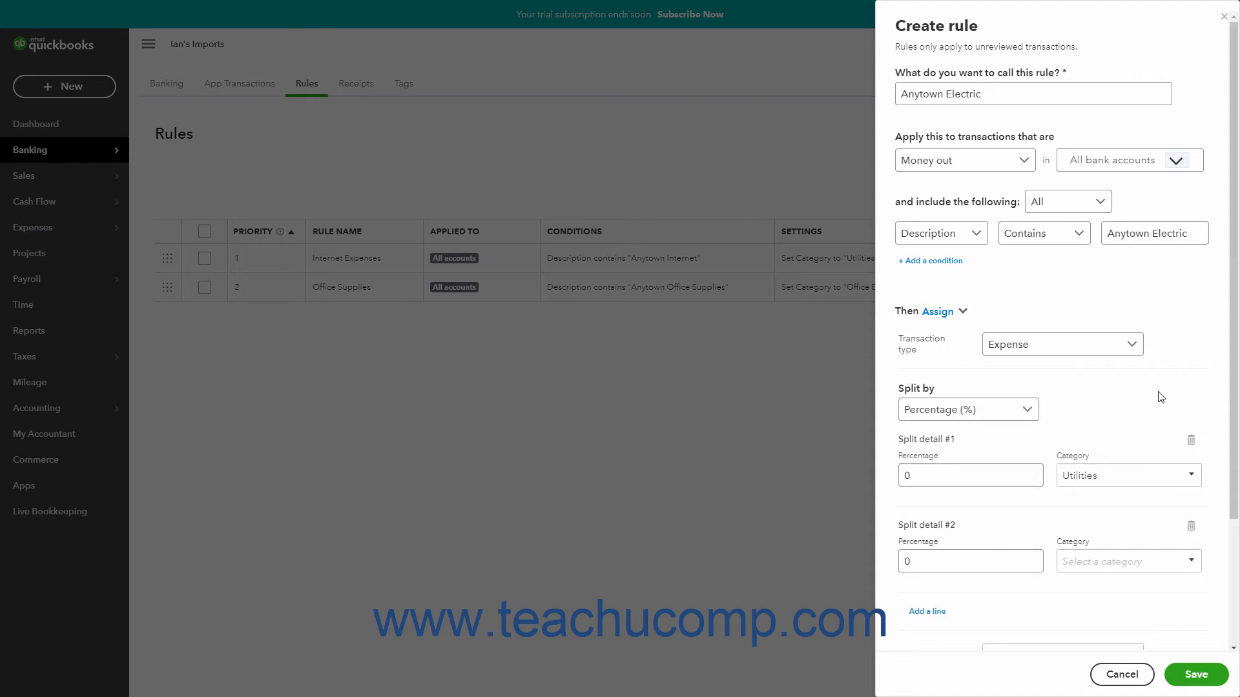
click(1029, 417)
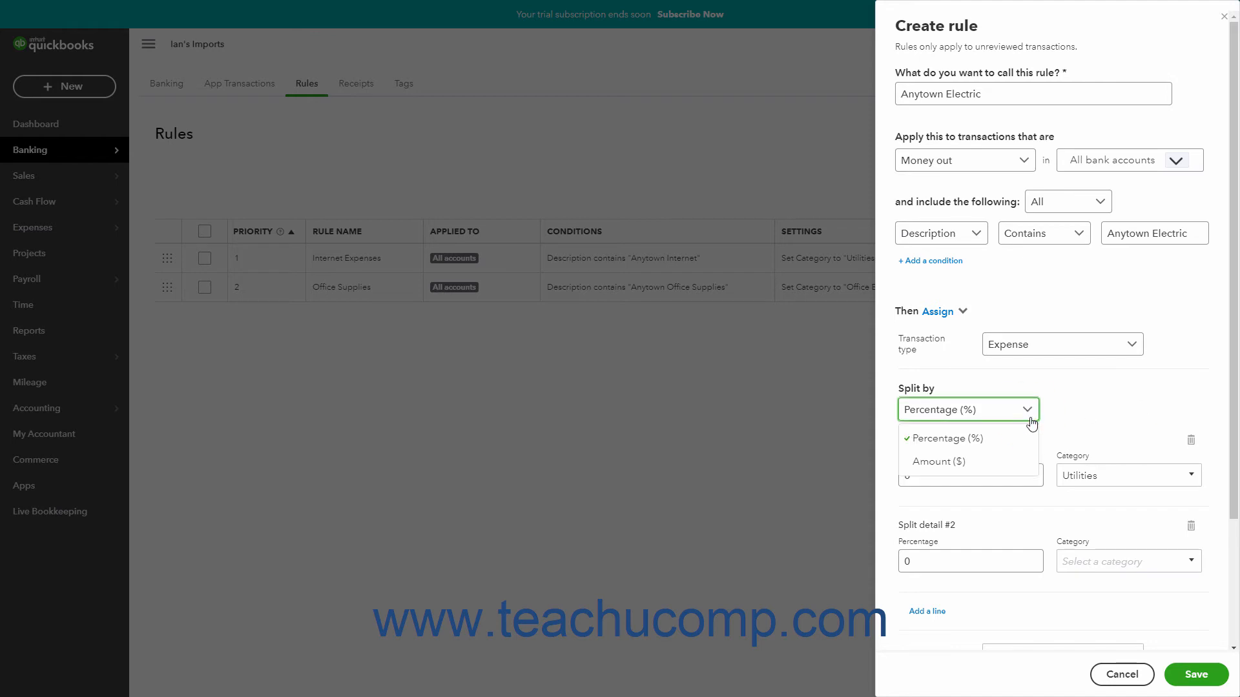
click(1030, 419)
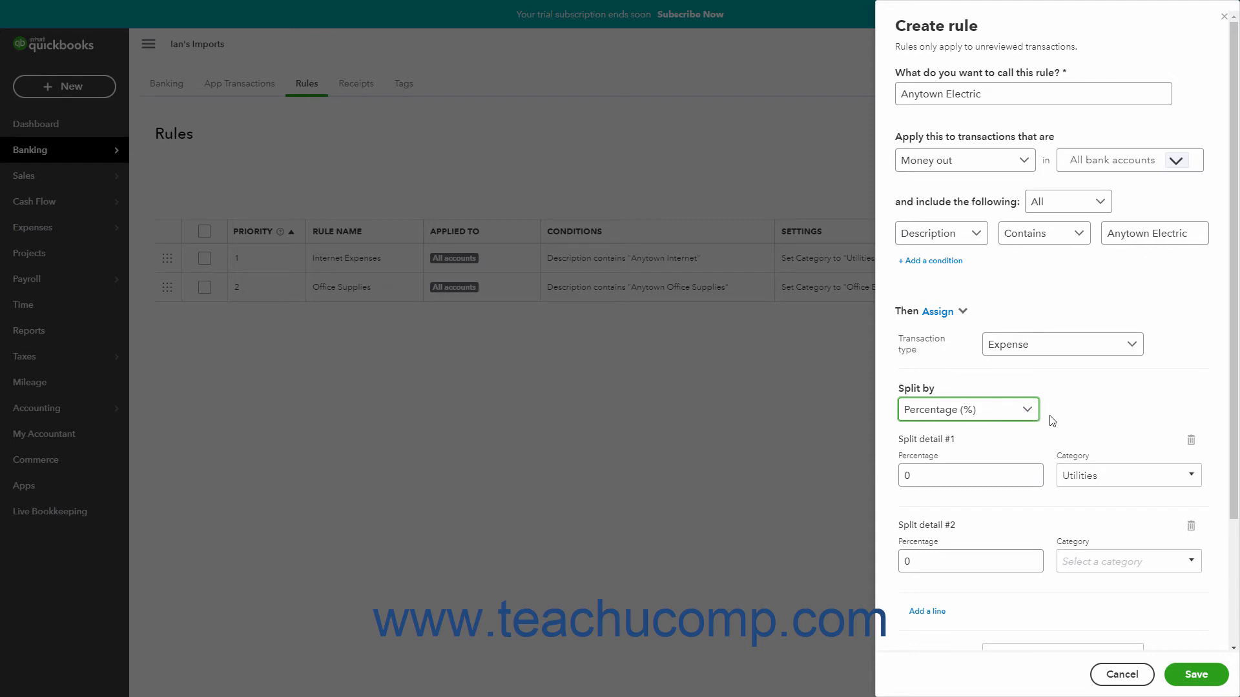
click(1031, 475)
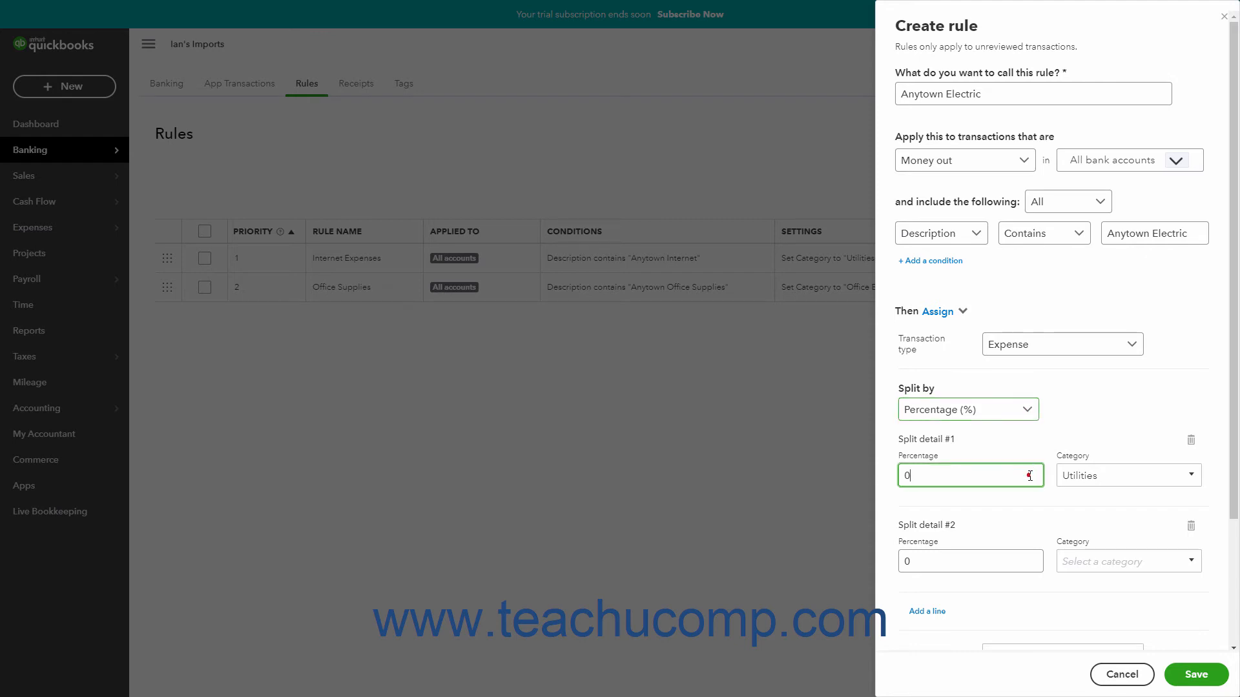
click(1097, 476)
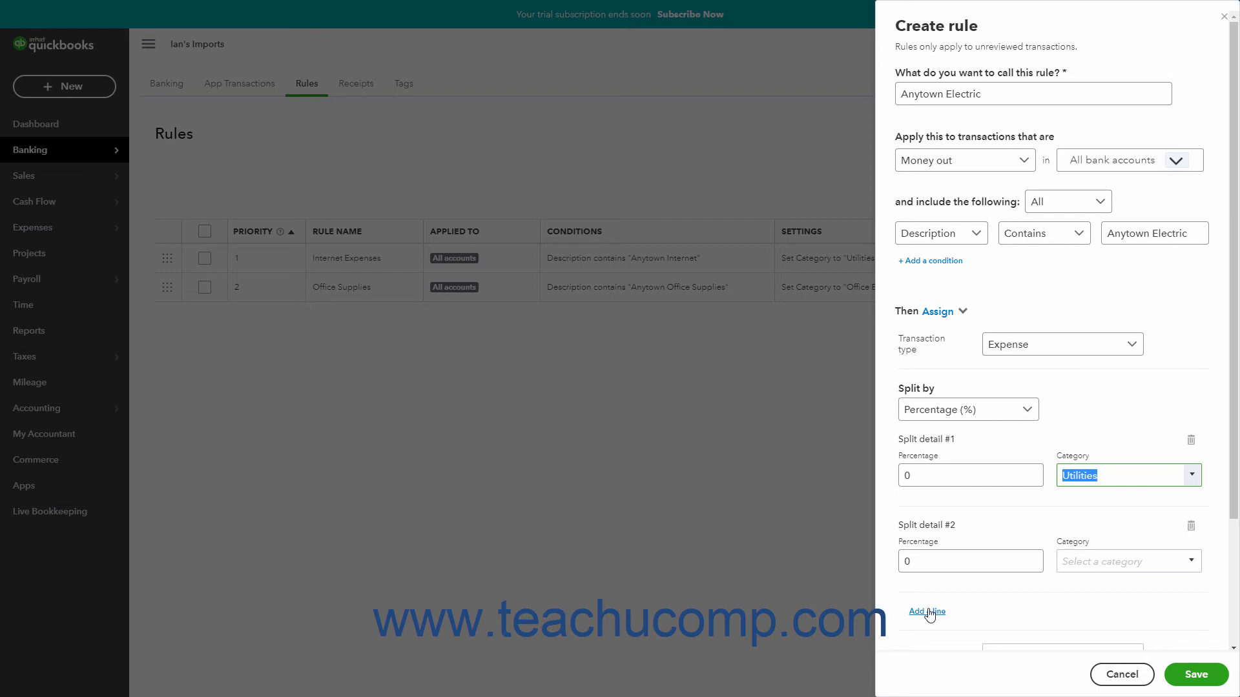
click(1190, 527)
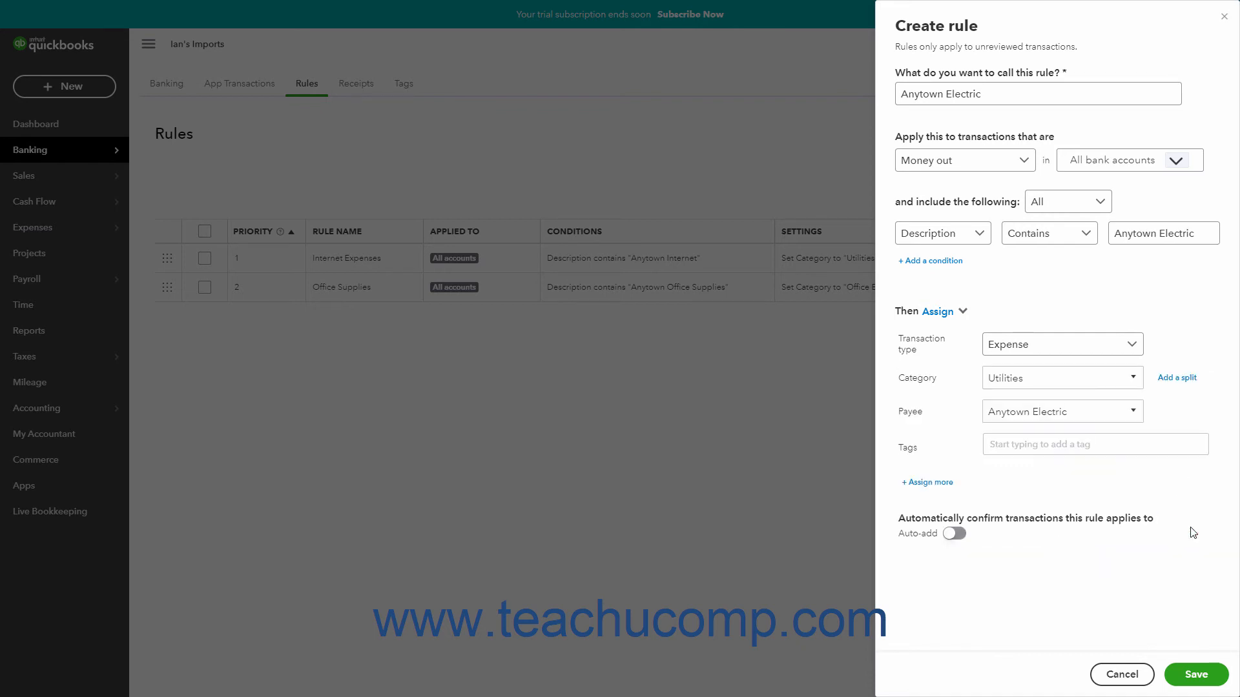
click(941, 485)
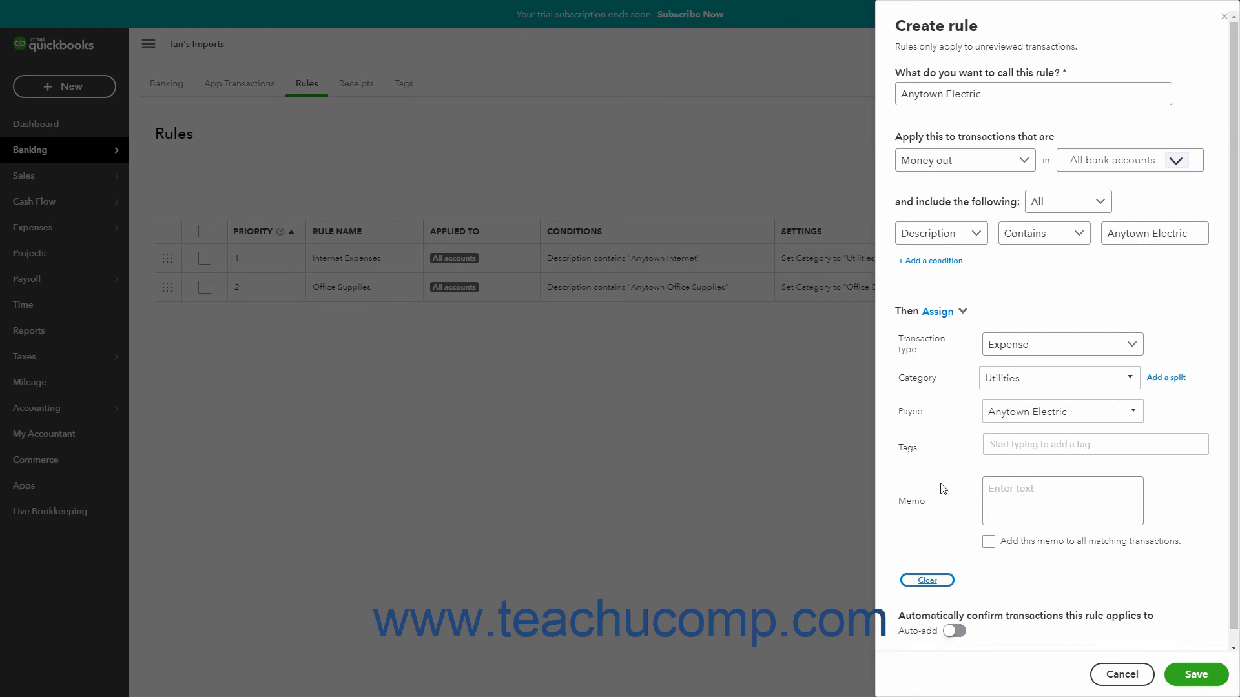
click(931, 581)
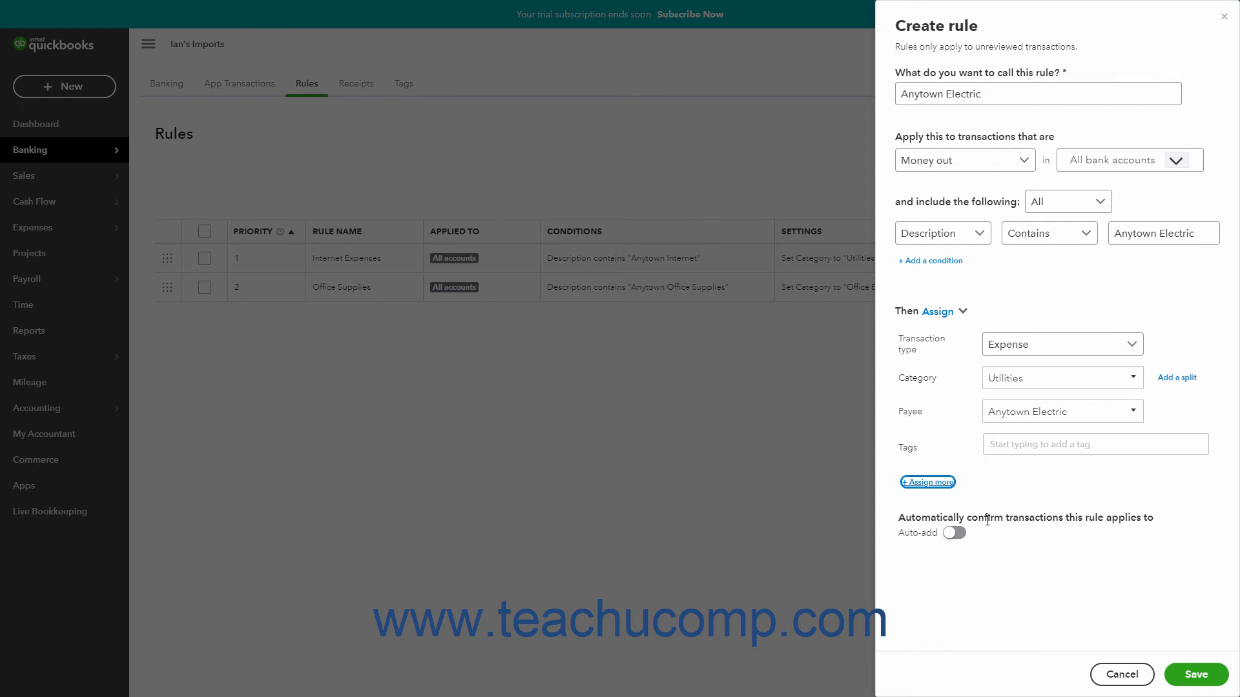
click(959, 534)
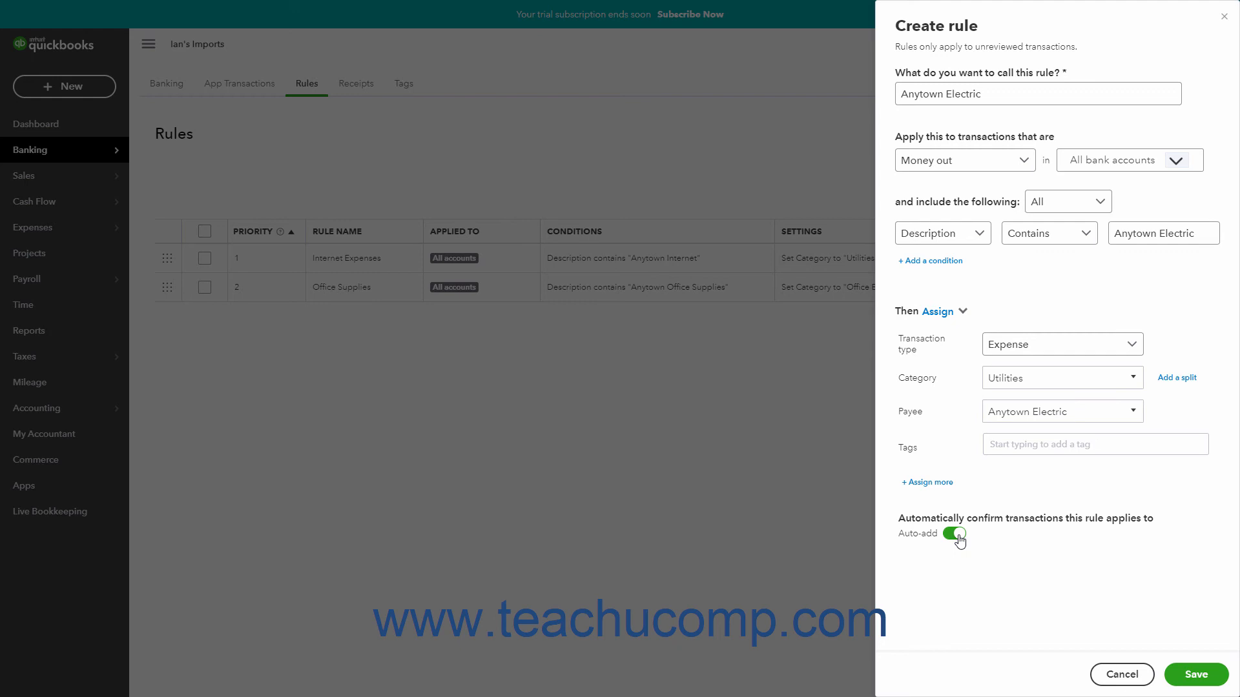
click(956, 535)
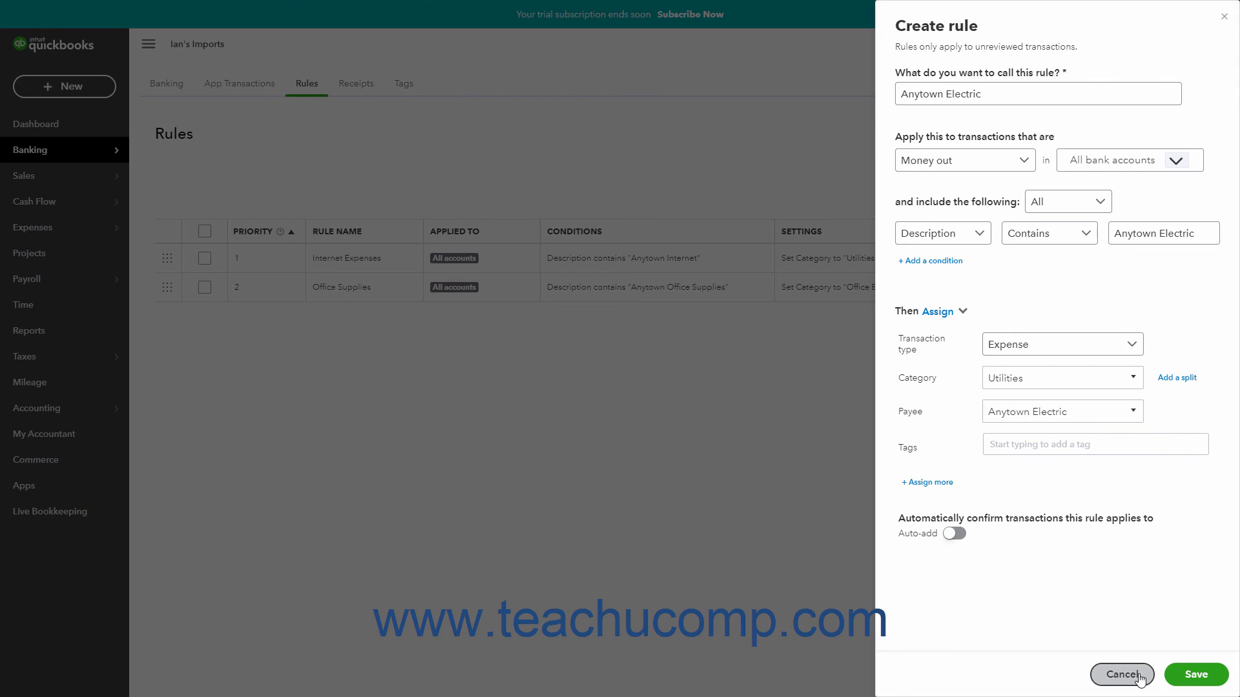
Step: Save the new rule and reopen the Anytown Electric rule for editing
click(1195, 675)
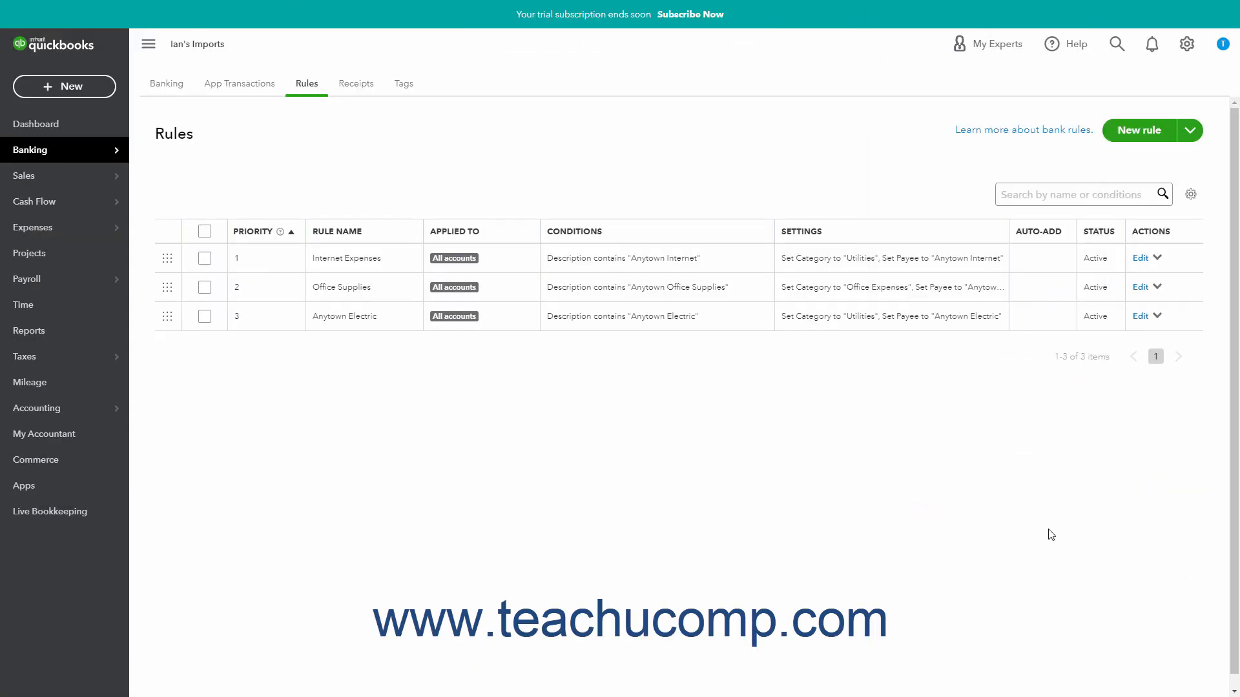
click(1140, 316)
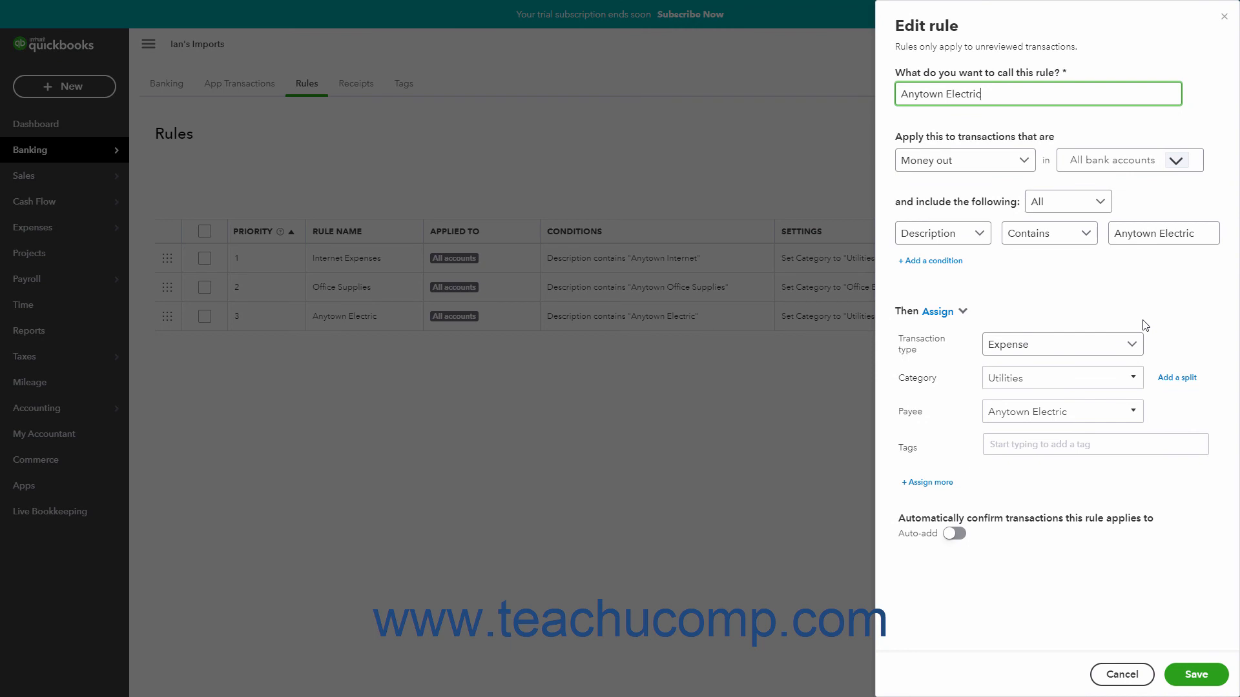
Step: Close the rule editor without saving, request deletion of the Anytown Electric rule, and decline the deletion
click(1223, 18)
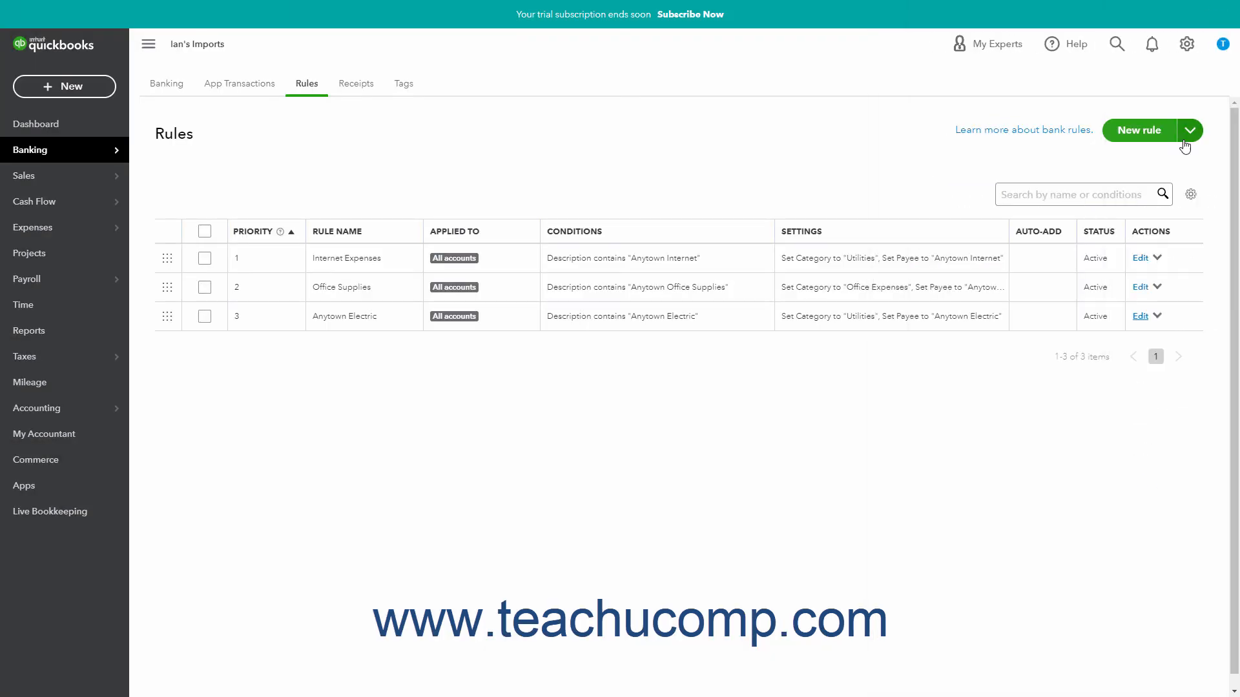
click(1158, 317)
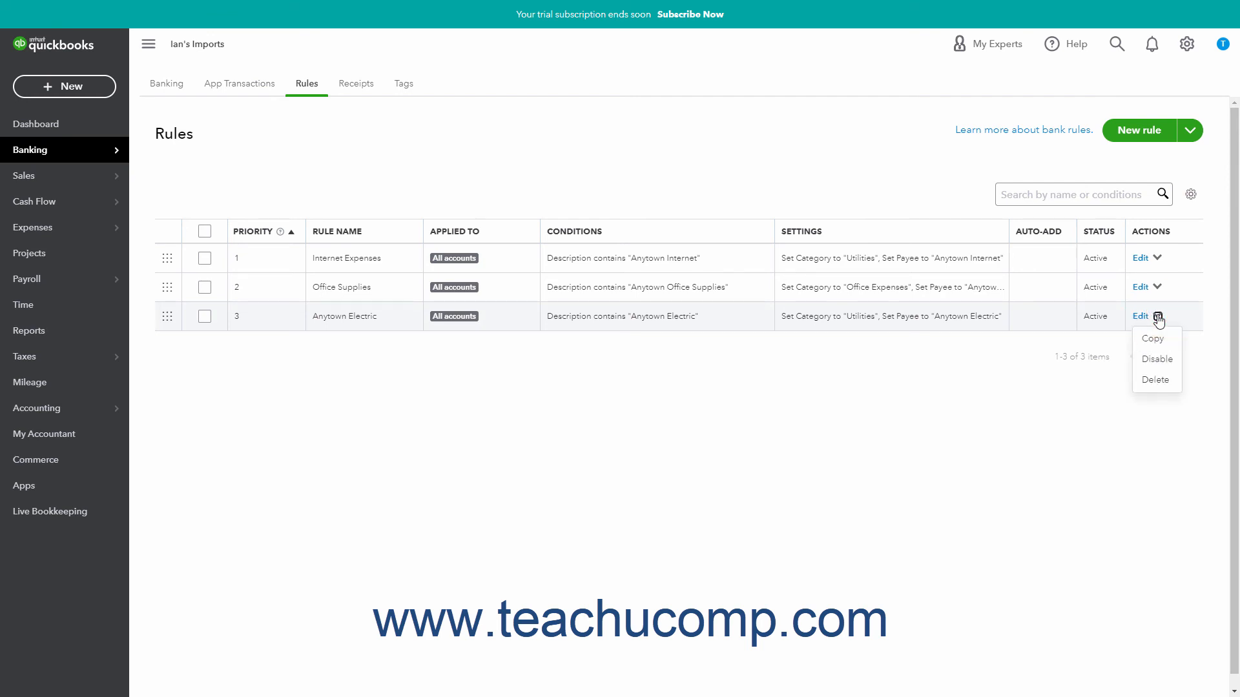
click(1147, 382)
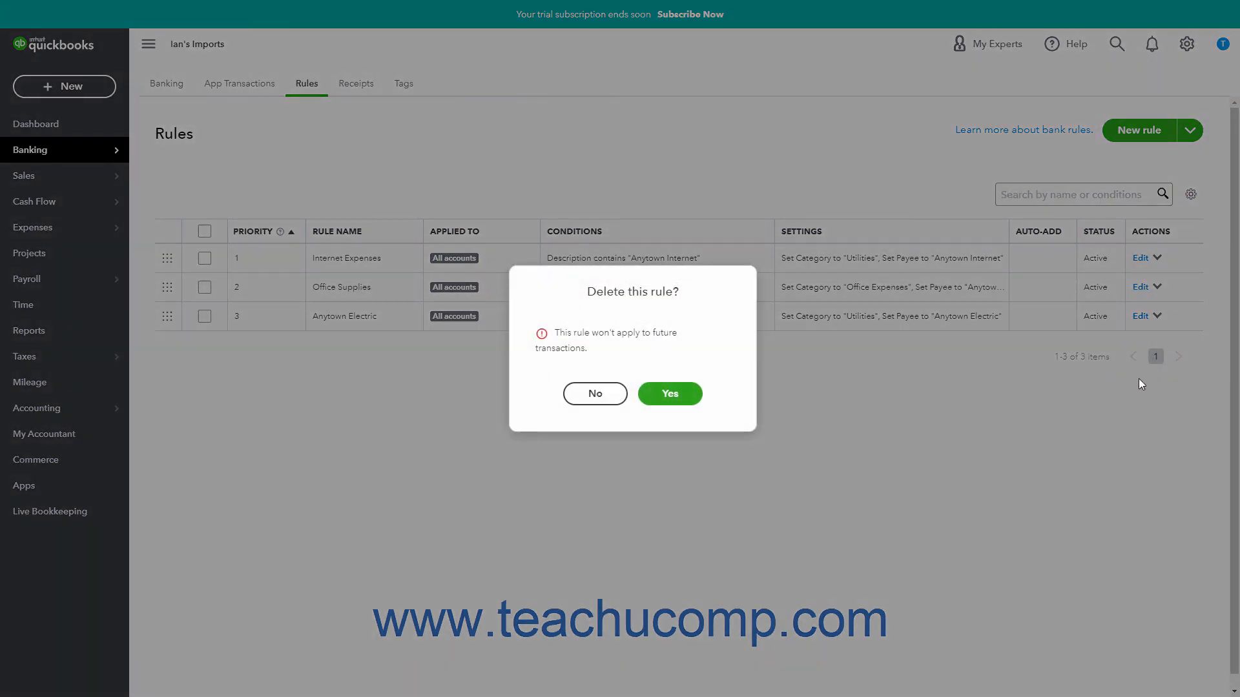
click(616, 401)
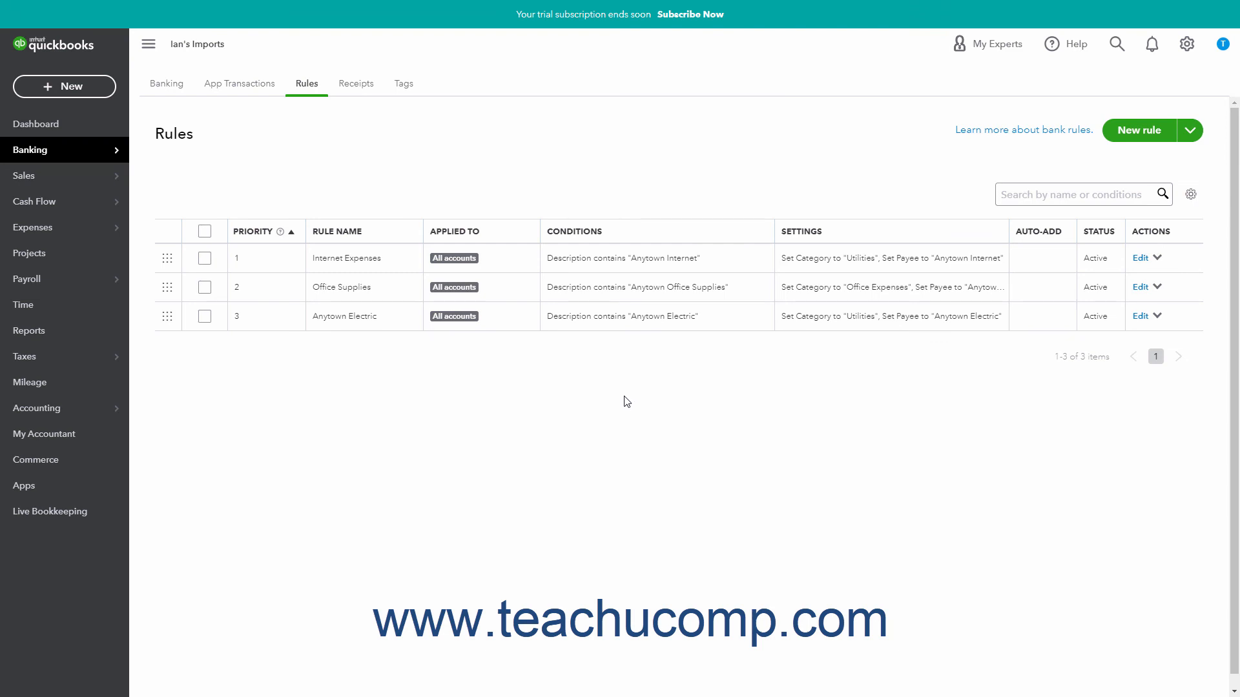
click(1158, 318)
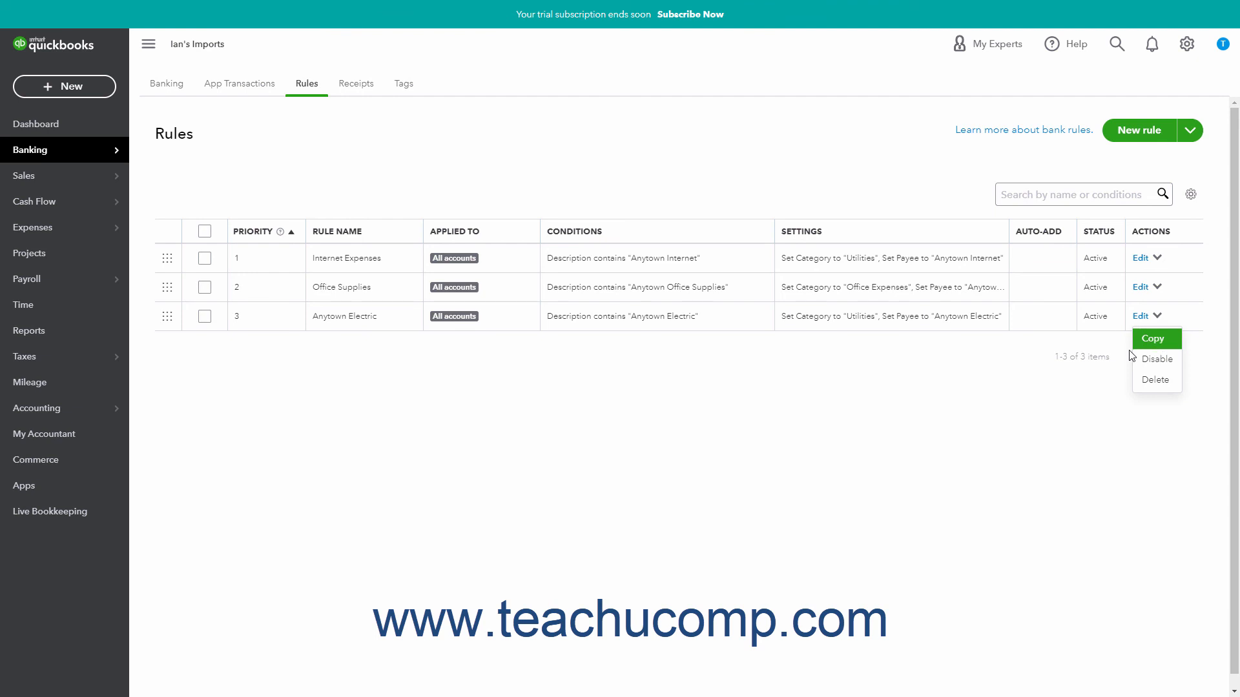
click(1020, 363)
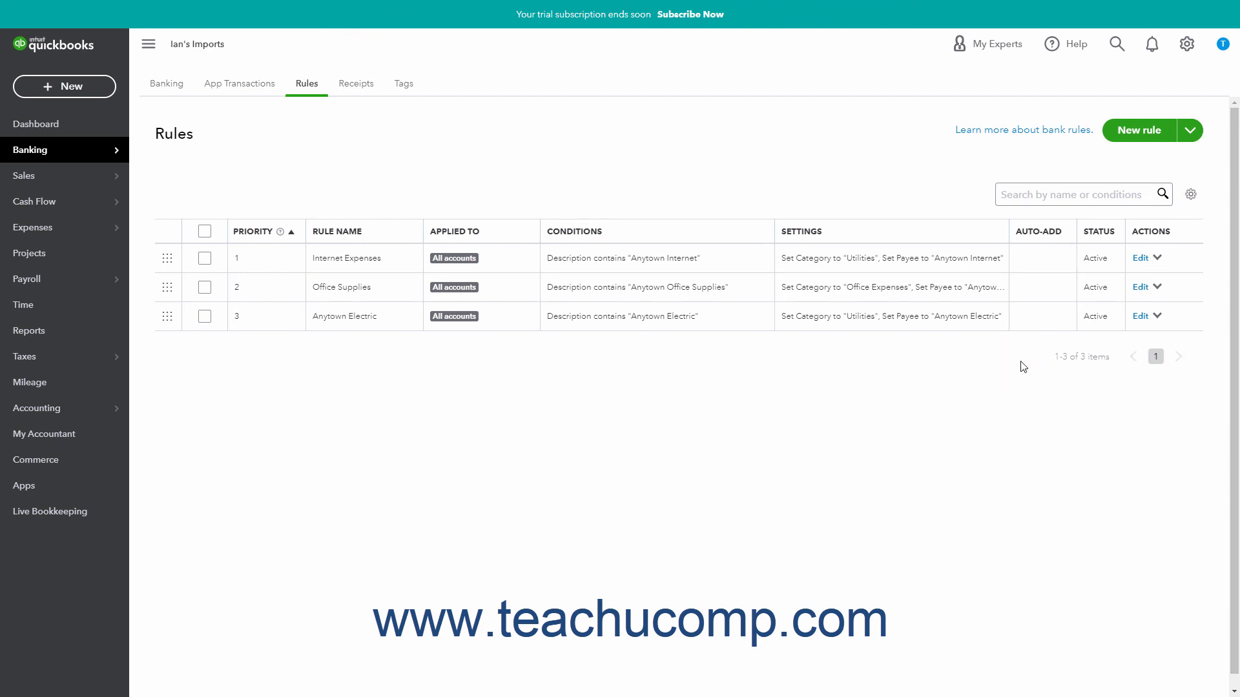
Step: Disable the Office Supplies bank rule and enable it again
click(1159, 290)
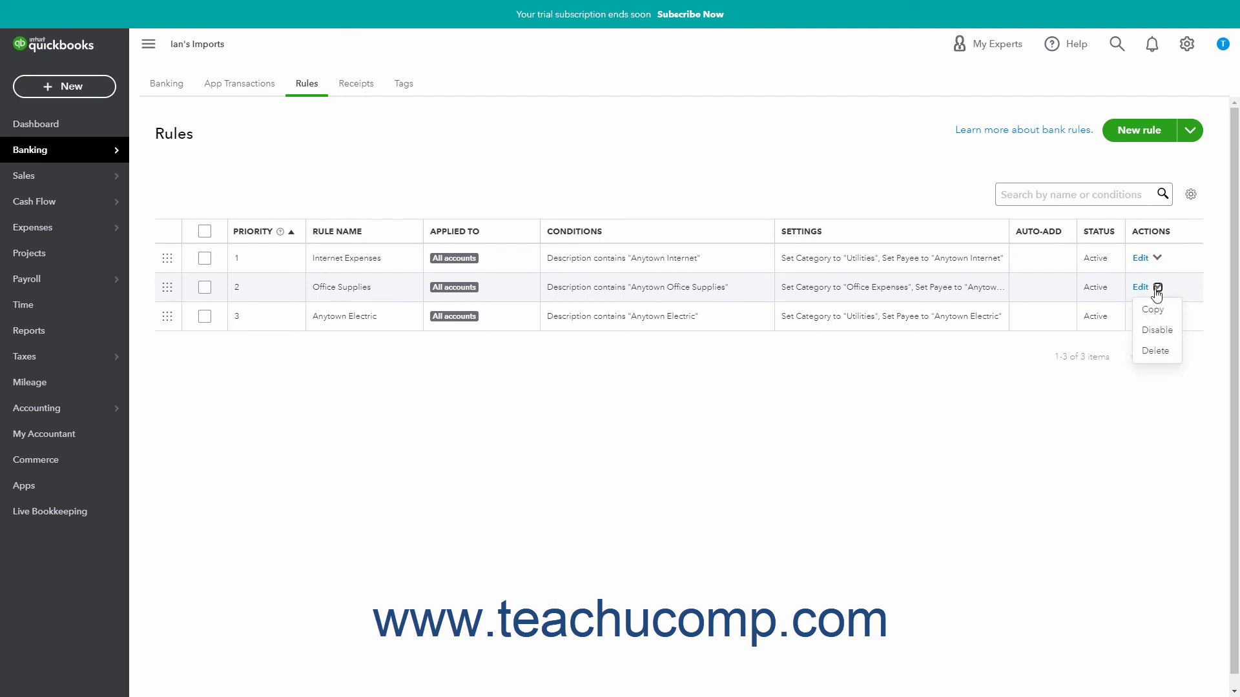
click(1154, 331)
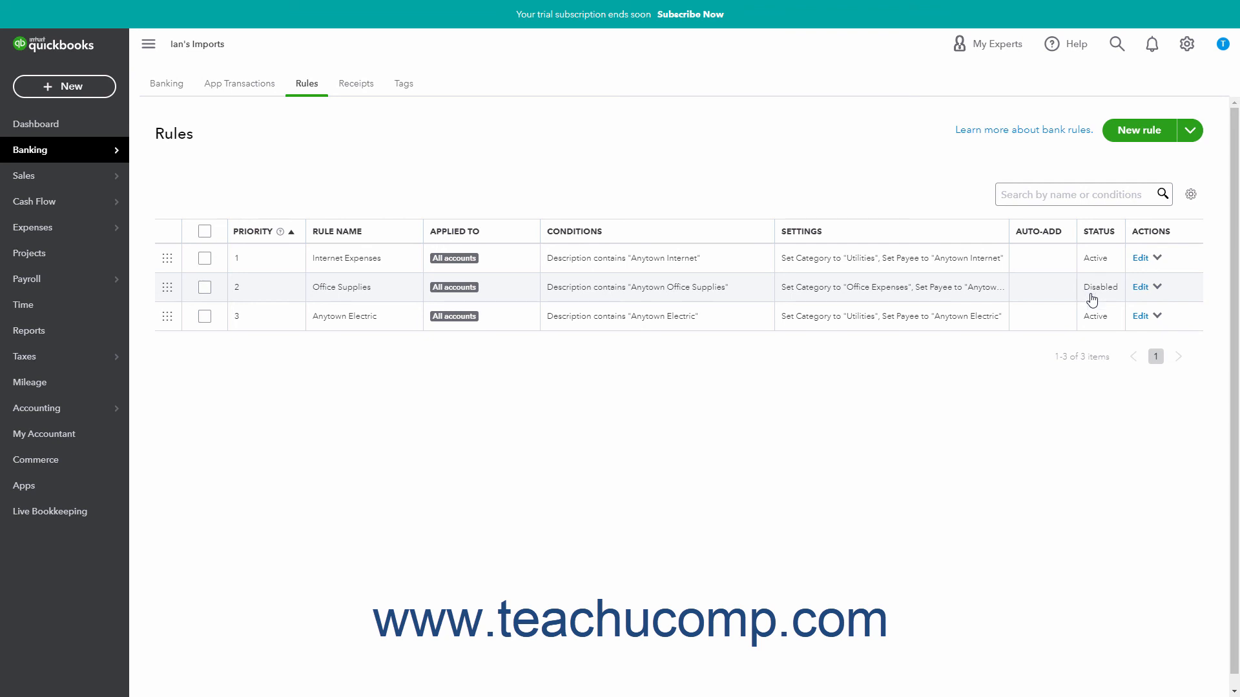
click(1156, 289)
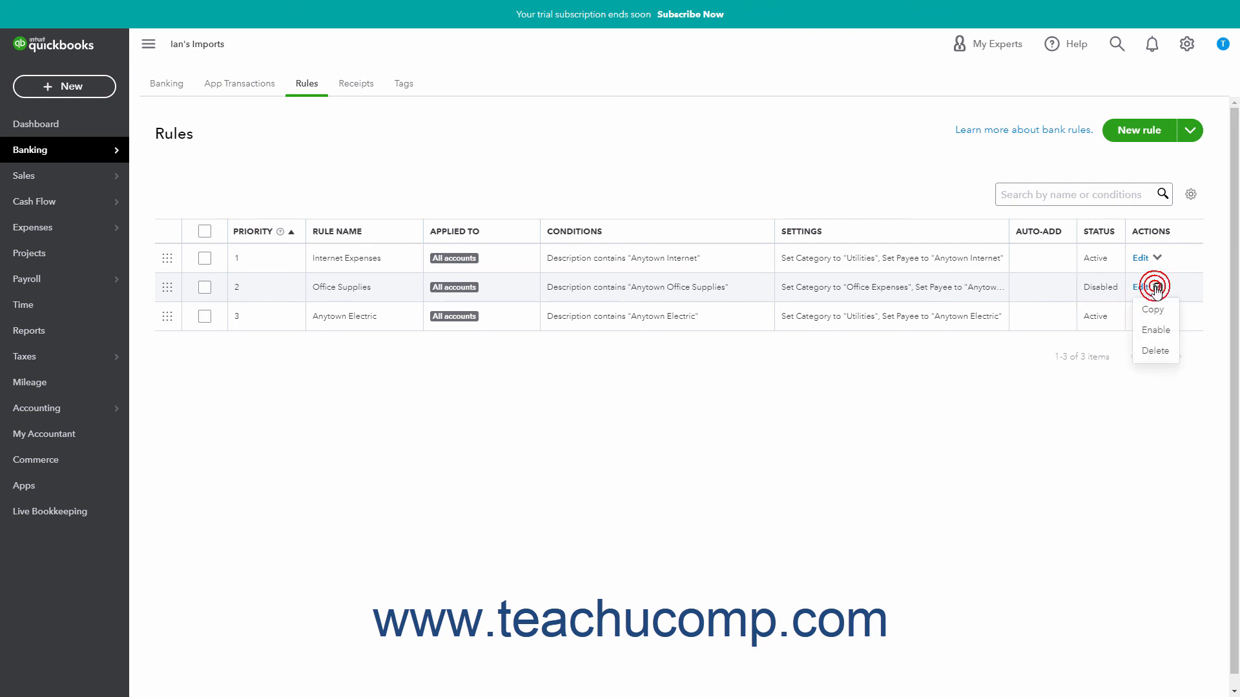
click(1155, 332)
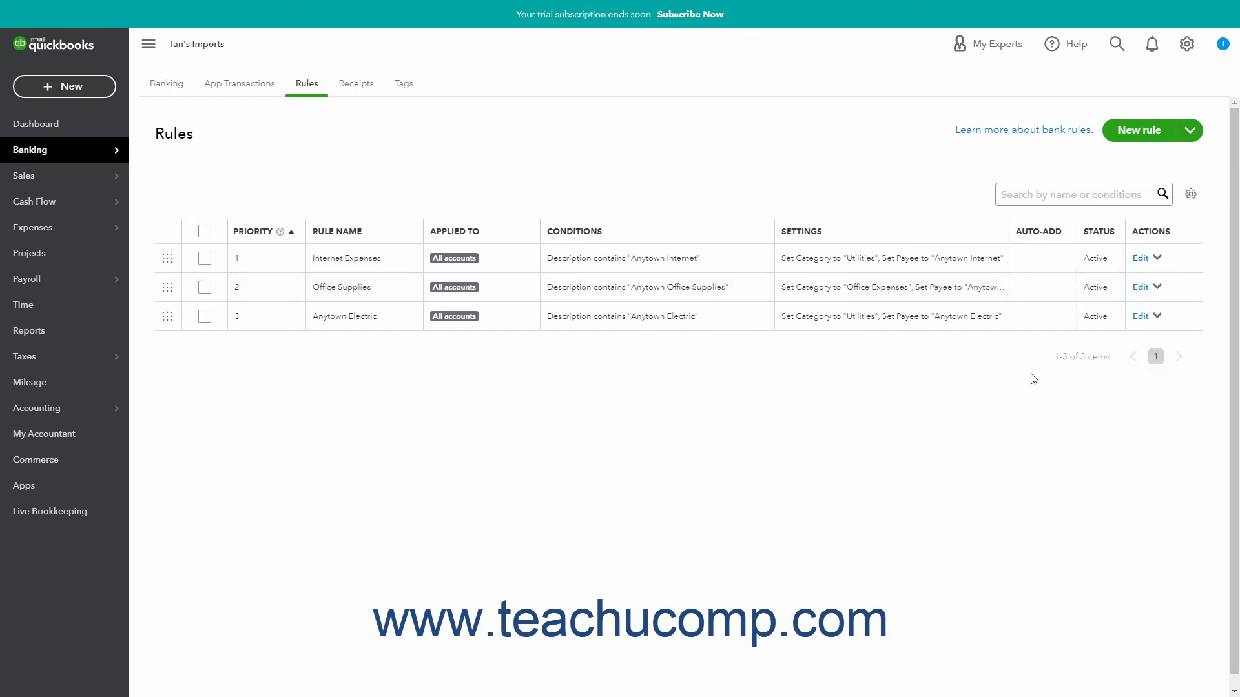